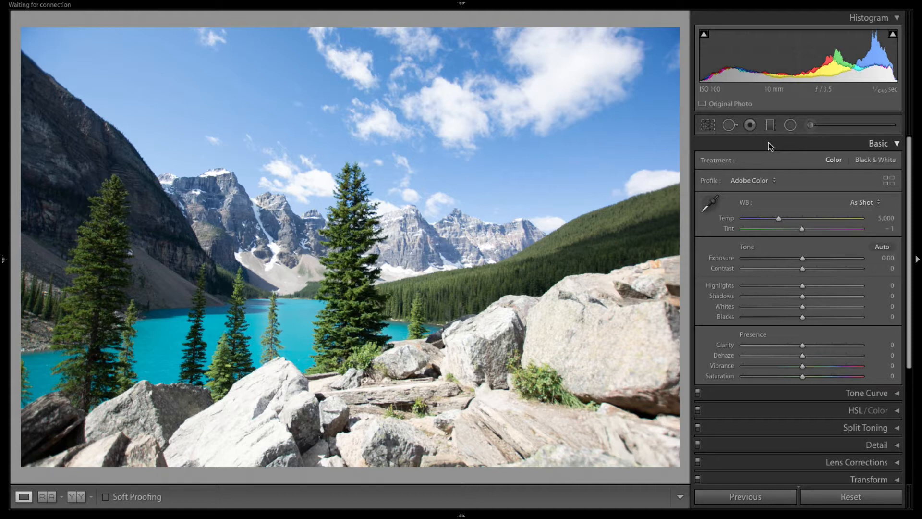
# Step: Crop the photo to a 16 x 9 aspect ratio, adjust its vertical framing, and apply the crop
pyautogui.moveTo(482, 510)
pyautogui.click(708, 126)
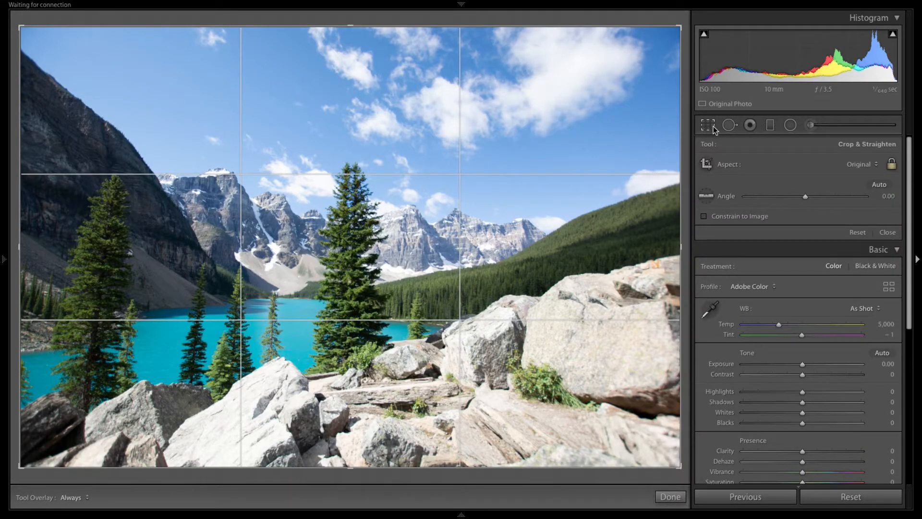
pyautogui.click(754, 165)
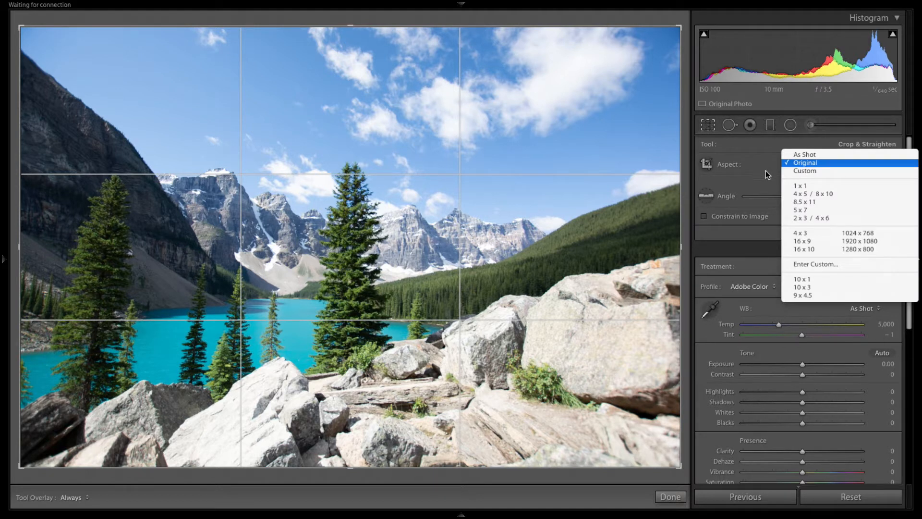
pyautogui.click(821, 239)
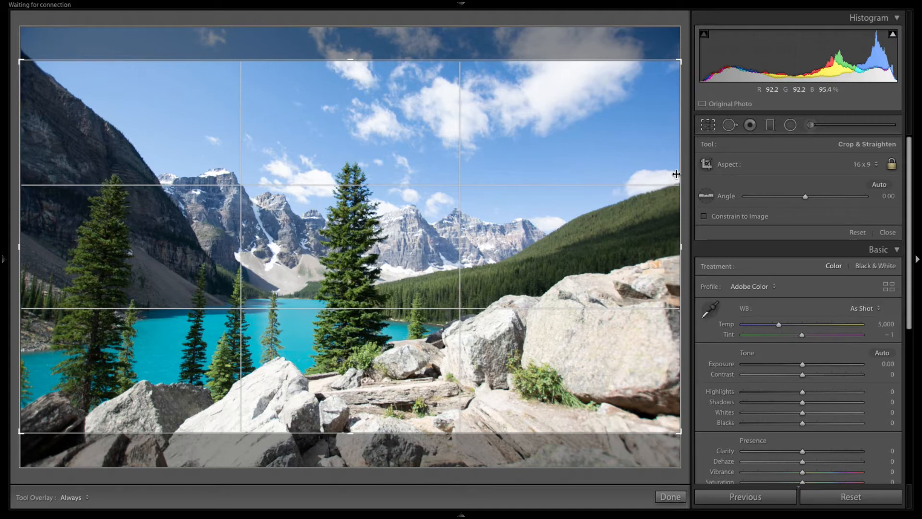
pyautogui.moveTo(379, 100); pyautogui.dragTo(380, 97)
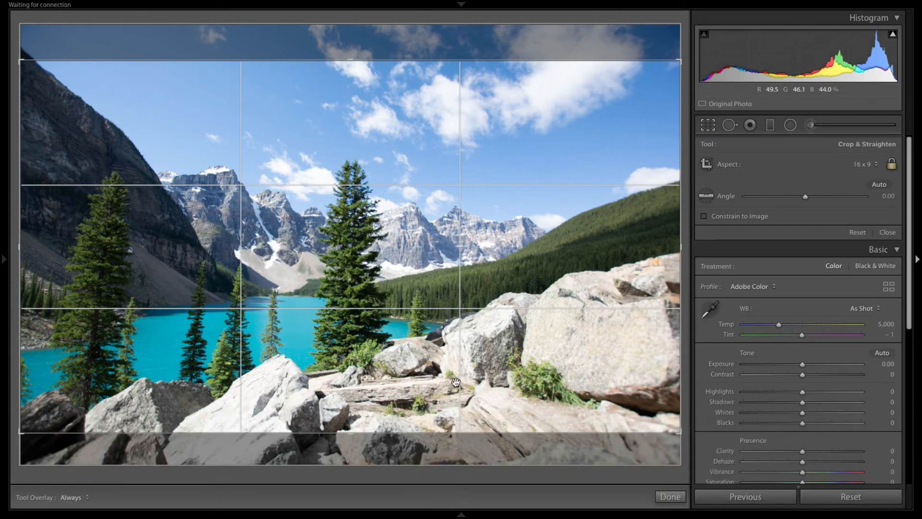
pyautogui.moveTo(391, 365)
pyautogui.mouseDown()
pyautogui.moveTo(394, 356)
pyautogui.moveTo(398, 379)
pyautogui.moveTo(402, 369)
pyautogui.mouseUp()
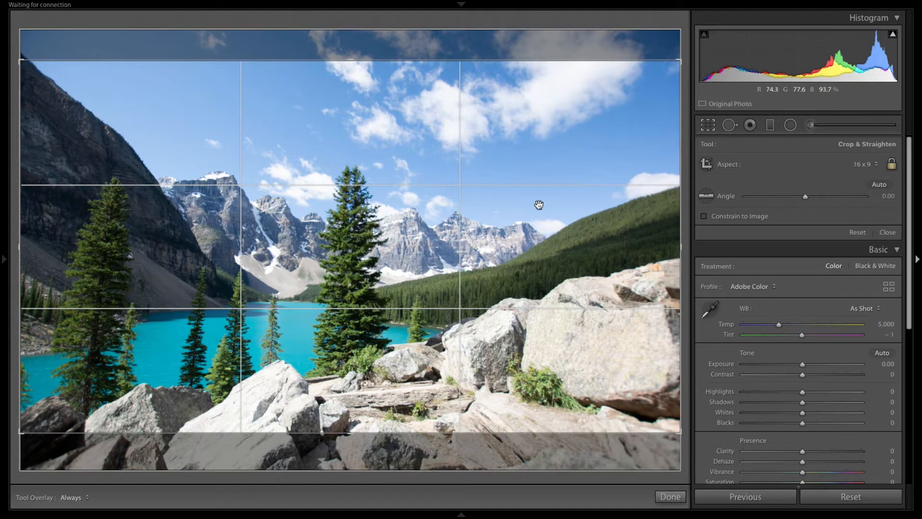
pyautogui.moveTo(369, 220); pyautogui.dragTo(373, 218)
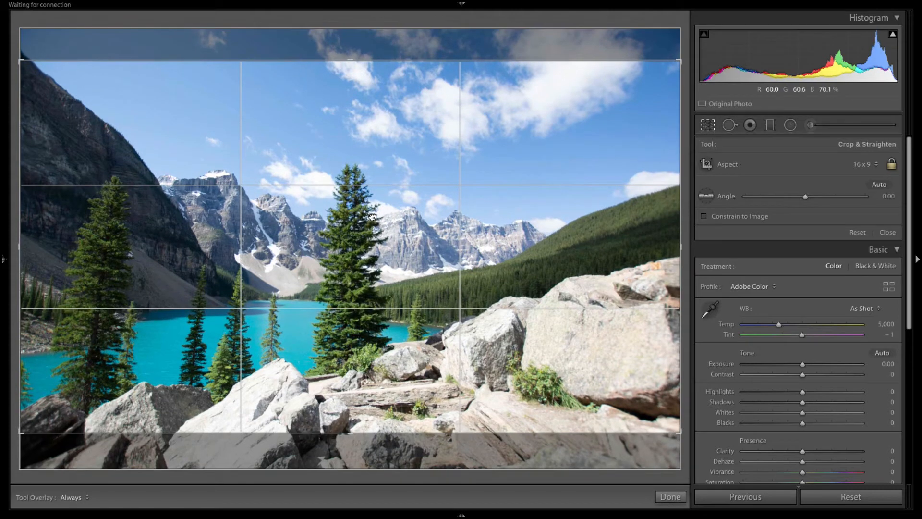
pyautogui.press('Return')
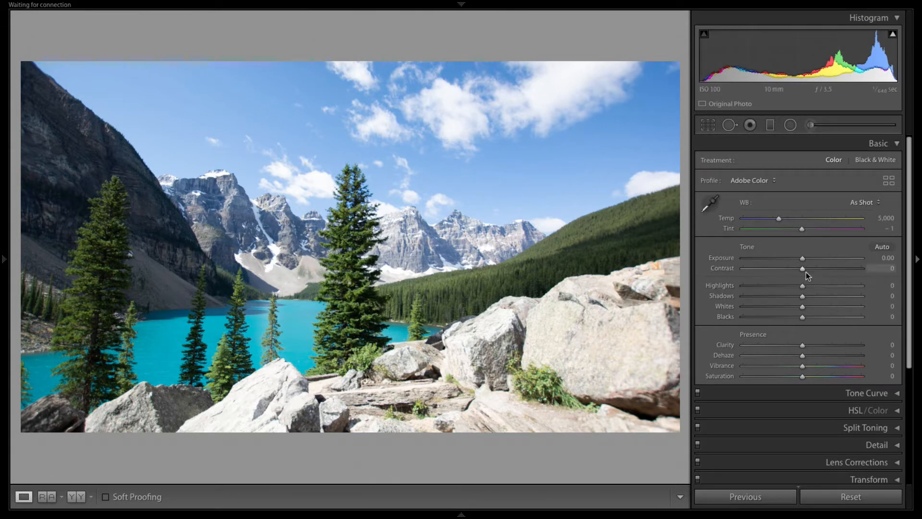
# Step: Set Highlights to −23, Whites to −40, Shadows to +33 and Blacks to −14
pyautogui.moveTo(802, 306); pyautogui.dragTo(789, 291)
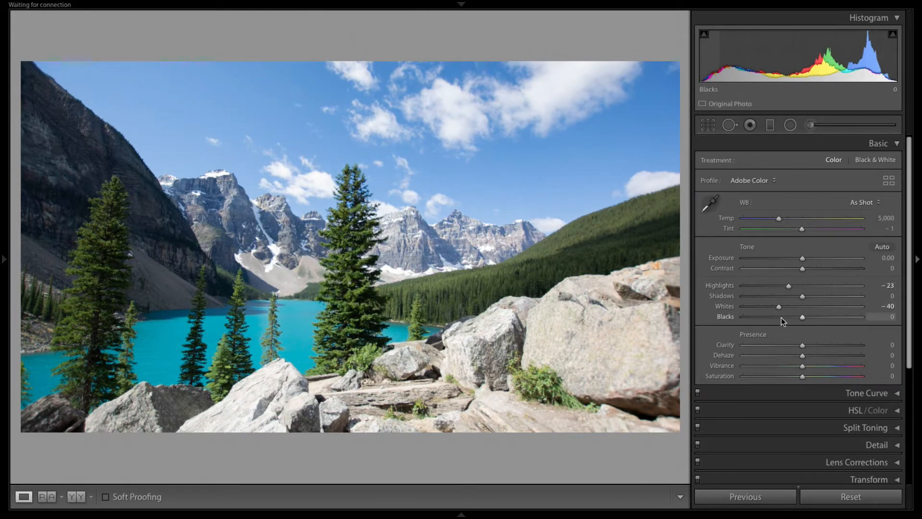
pyautogui.moveTo(792, 319)
pyautogui.mouseDown()
pyautogui.moveTo(722, 316)
pyautogui.moveTo(789, 319)
pyautogui.mouseUp()
pyautogui.moveTo(803, 295)
pyautogui.mouseDown()
pyautogui.moveTo(872, 298)
pyautogui.moveTo(744, 298)
pyautogui.moveTo(841, 295)
pyautogui.moveTo(806, 299)
pyautogui.moveTo(827, 296)
pyautogui.moveTo(819, 295)
pyautogui.mouseUp()
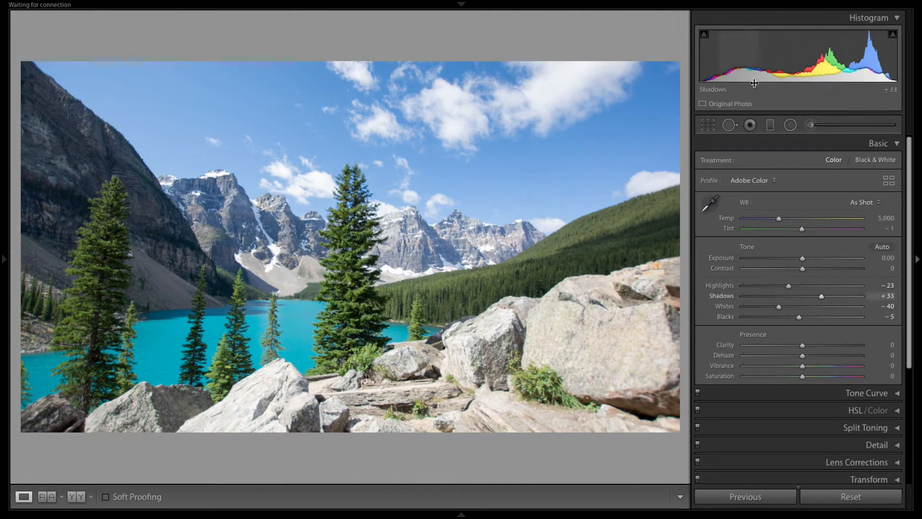
pyautogui.click(797, 317)
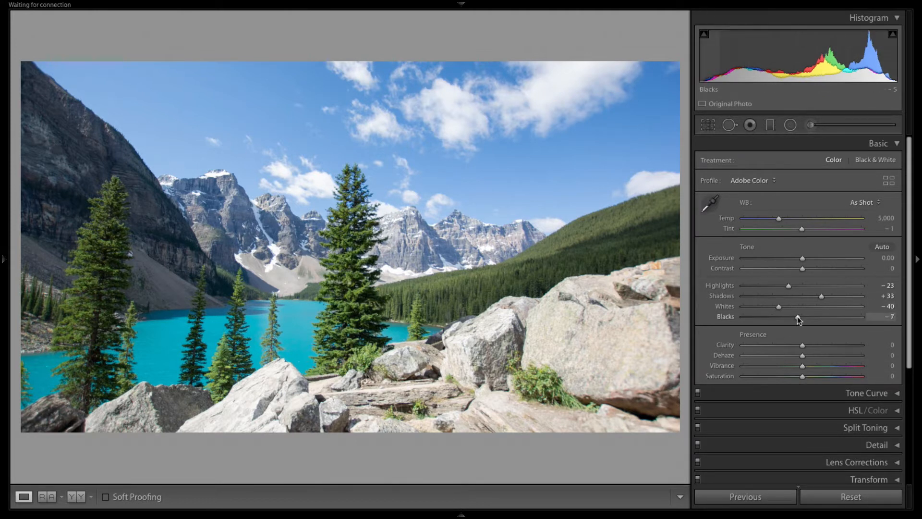
pyautogui.moveTo(798, 316); pyautogui.dragTo(794, 315)
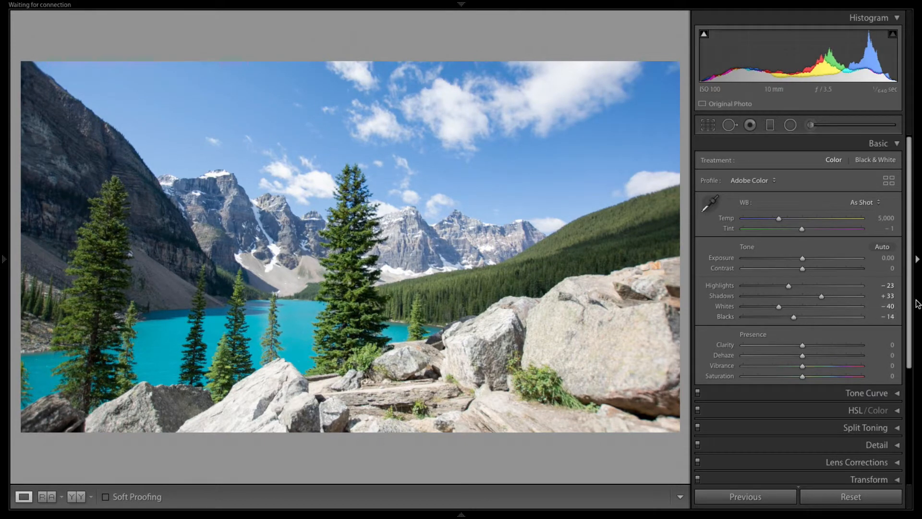
# Step: Try a Dehaze of +18 on the photo and reset it to 0
pyautogui.scroll(-2, 902, 250)
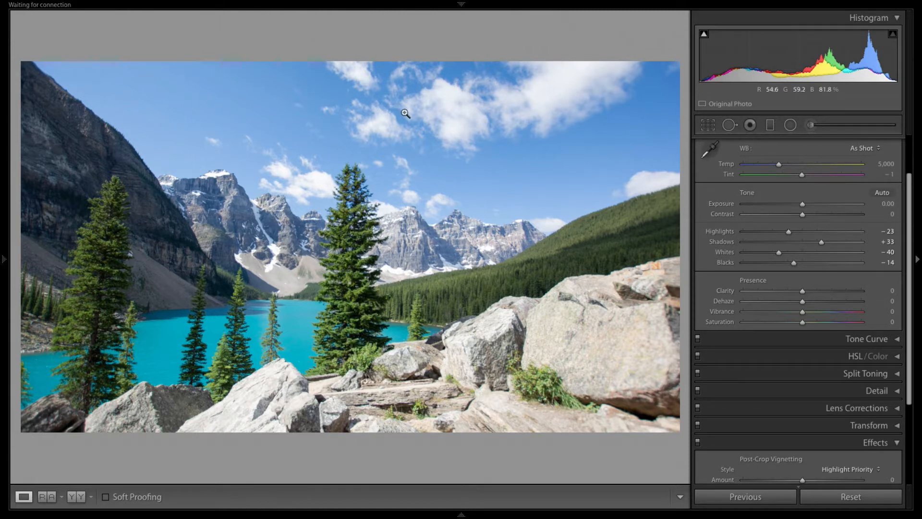
pyautogui.moveTo(803, 301)
pyautogui.mouseDown()
pyautogui.moveTo(838, 301)
pyautogui.moveTo(813, 301)
pyautogui.mouseUp()
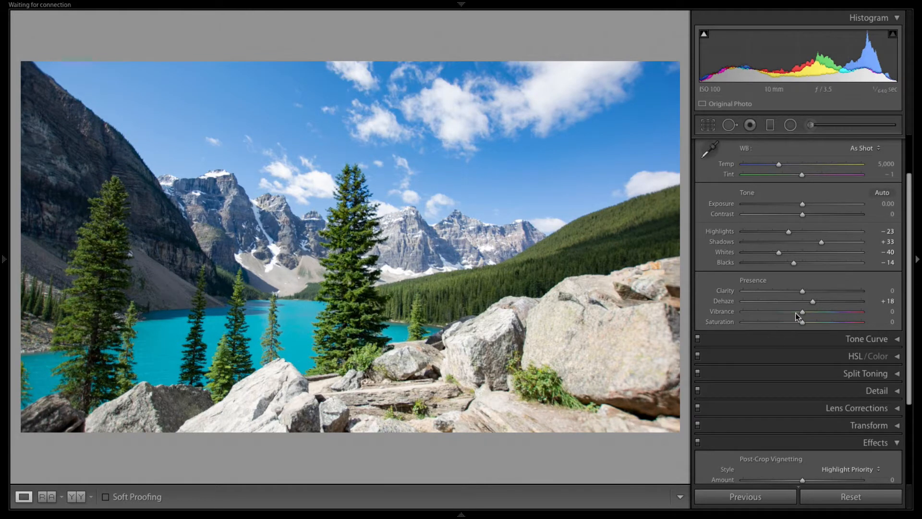
pyautogui.doubleClick(815, 301)
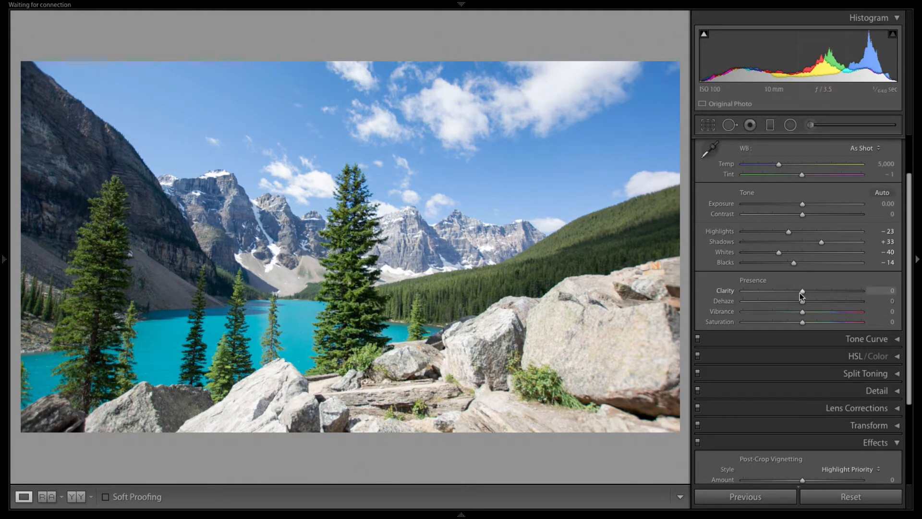
# Step: Set the photo's Clarity to +10
pyautogui.moveTo(803, 292); pyautogui.dragTo(807, 295)
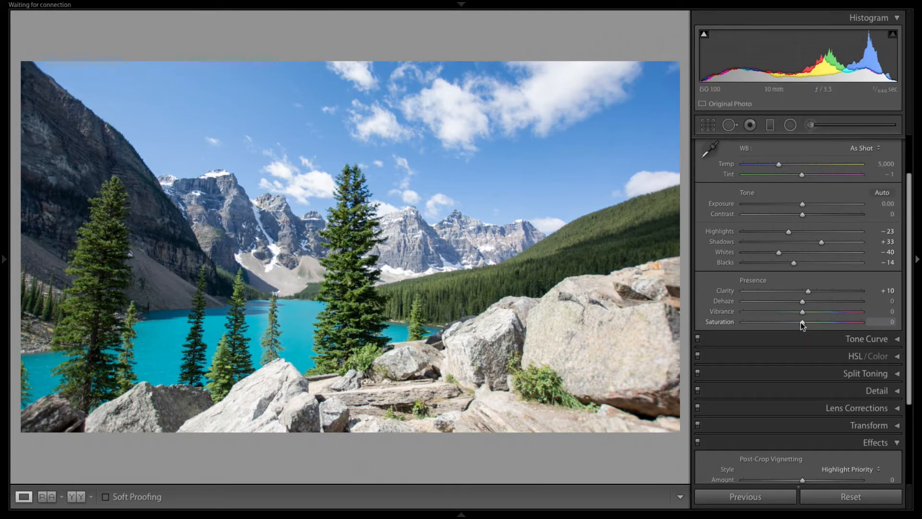
# Step: Try raising the overall Saturation to +9 and +14, and reset it to 0
pyautogui.moveTo(801, 322)
pyautogui.mouseDown()
pyautogui.moveTo(829, 322)
pyautogui.moveTo(808, 322)
pyautogui.mouseUp()
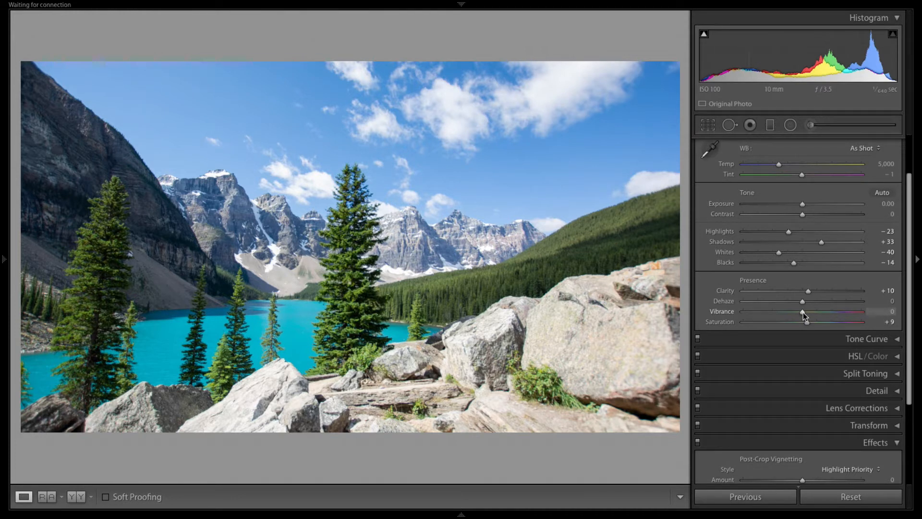
pyautogui.moveTo(809, 322)
pyautogui.mouseDown()
pyautogui.moveTo(829, 323)
pyautogui.moveTo(805, 327)
pyautogui.moveTo(812, 326)
pyautogui.mouseUp()
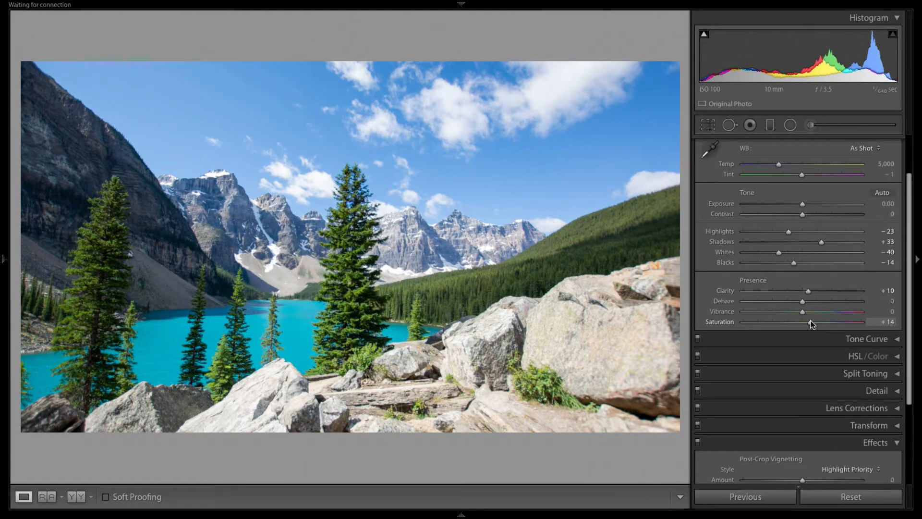
pyautogui.doubleClick(811, 321)
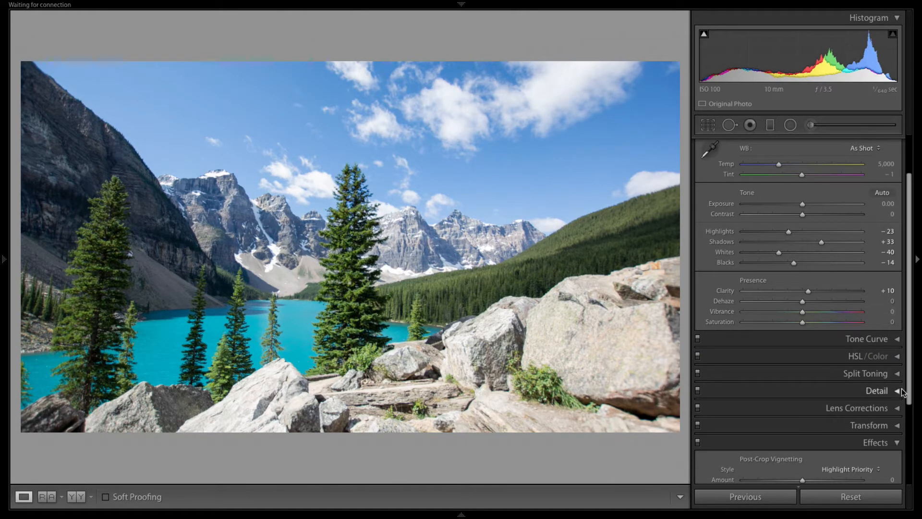
# Step: Expand the HSL/Color and Tone Curve settings and limit the HSL display to Saturation
pyautogui.click(896, 358)
pyautogui.scroll(-5, 898, 327)
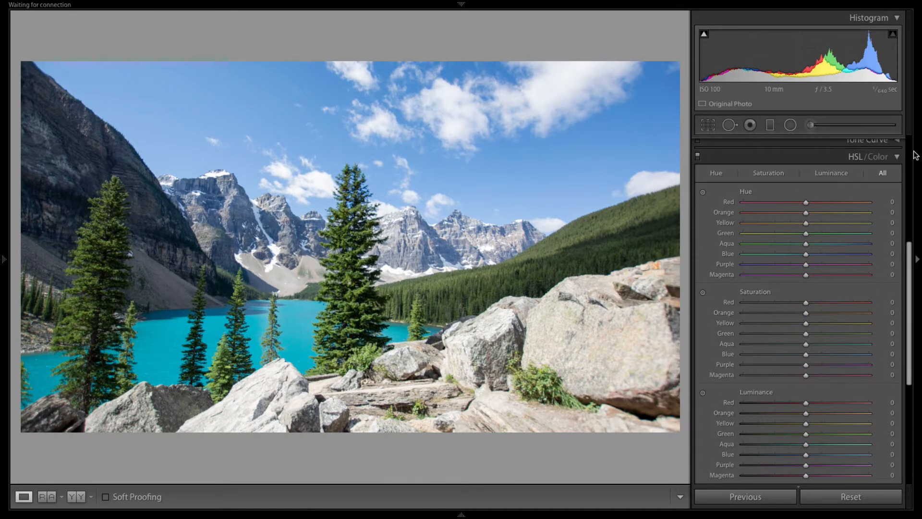
pyautogui.scroll(5, 909, 192)
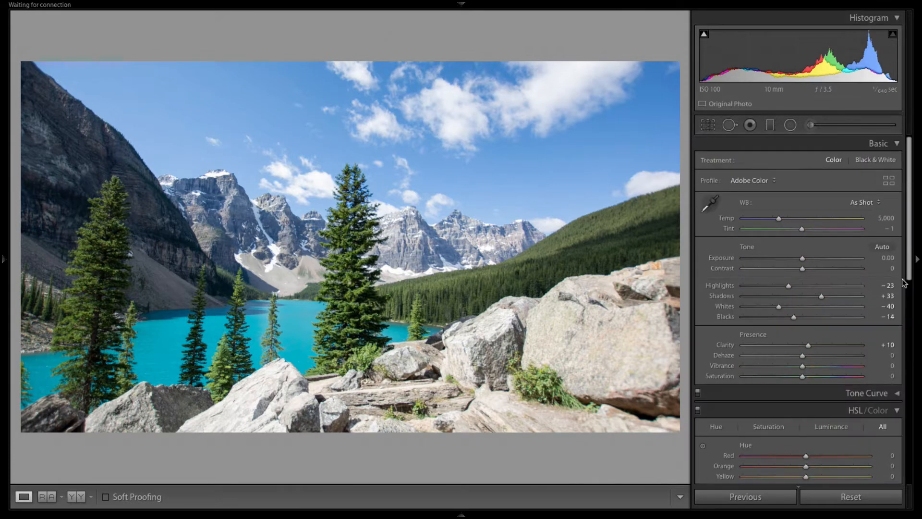
pyautogui.click(897, 393)
pyautogui.scroll(-3, 909, 208)
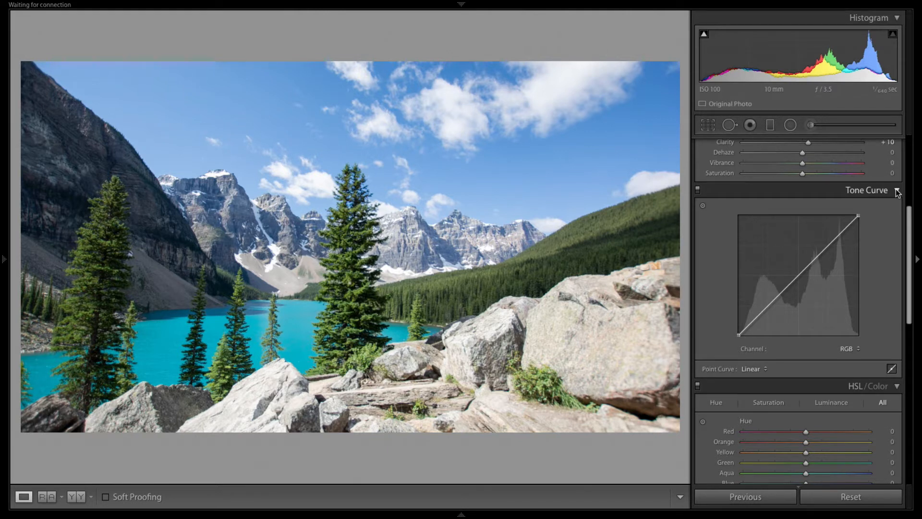
pyautogui.moveTo(913, 231); pyautogui.dragTo(912, 288)
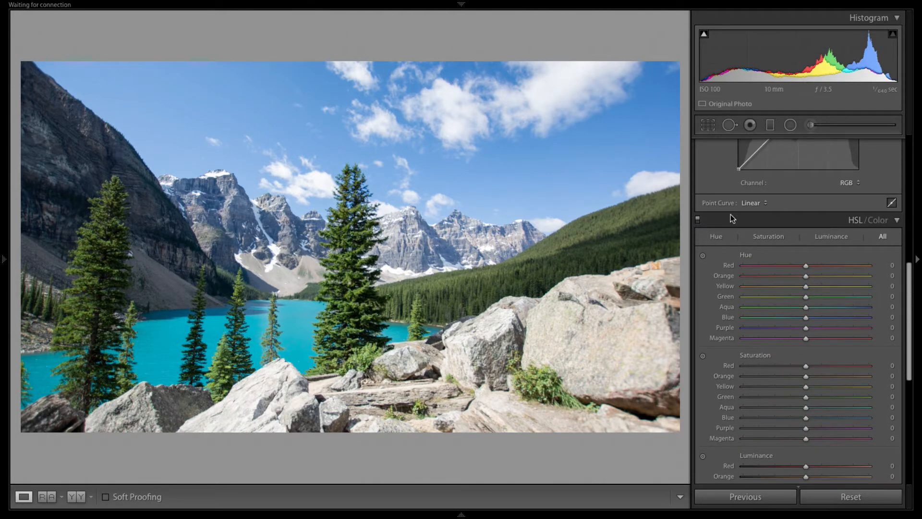
pyautogui.click(779, 237)
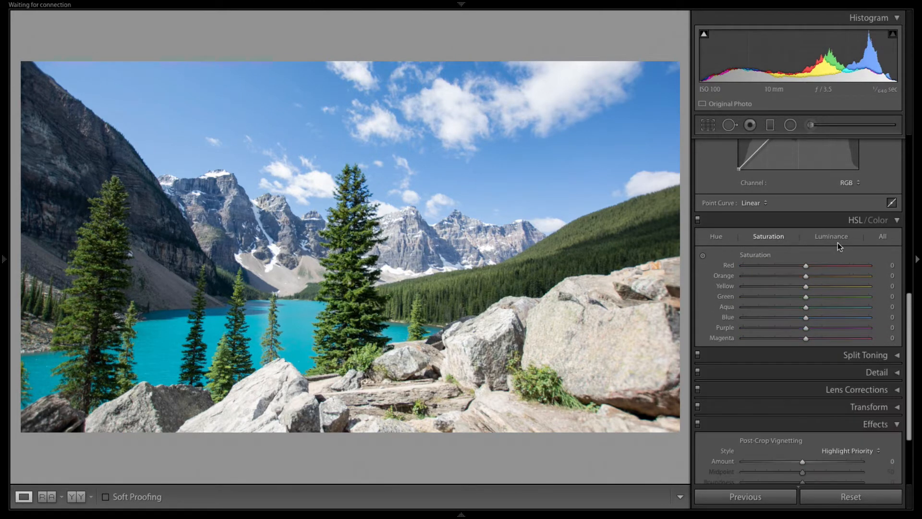
# Step: Try a targeted saturation adjustment with Aqua at +35 and Blue at −47, and undo it
pyautogui.click(704, 256)
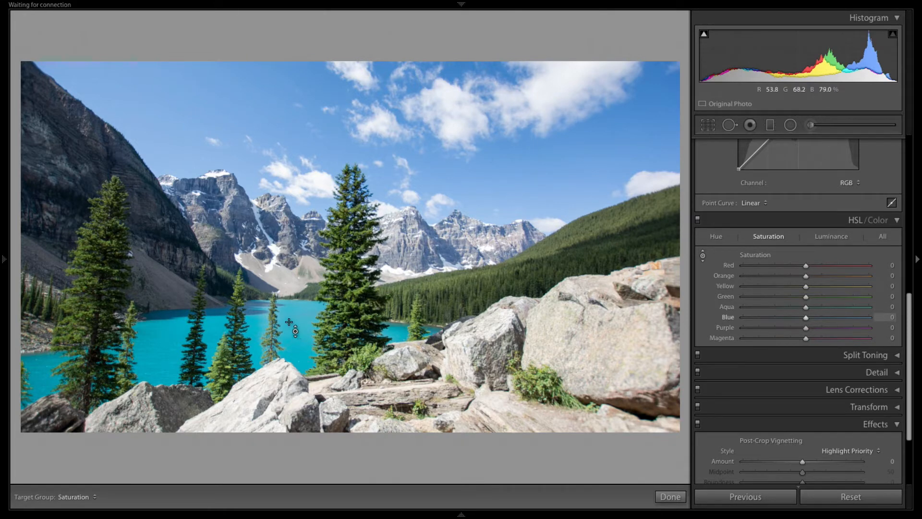
pyautogui.moveTo(296, 326); pyautogui.dragTo(295, 287)
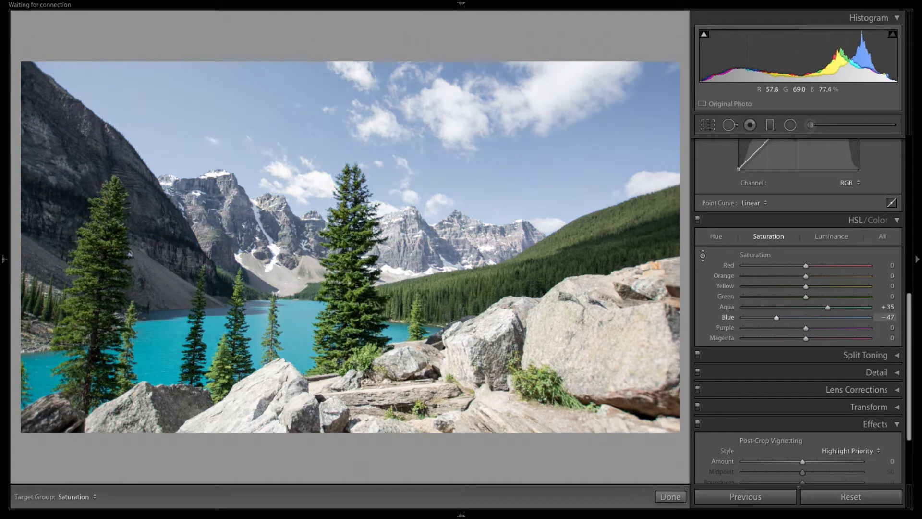
pyautogui.hotkey('ctrl', 'z')
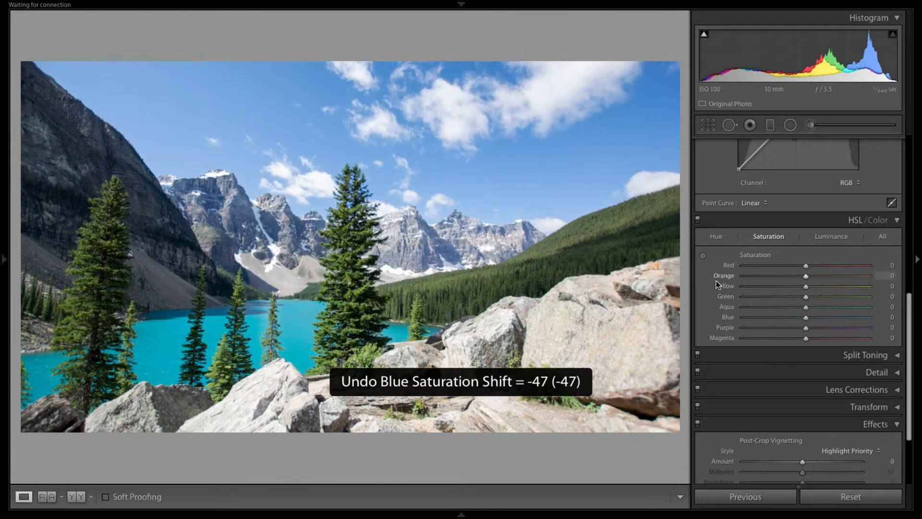
# Step: Set the color saturation with targeted adjustments on lake and trees: Blue +32, Aqua +14, Yellow +11, and Green +19
pyautogui.moveTo(294, 338); pyautogui.dragTo(294, 326)
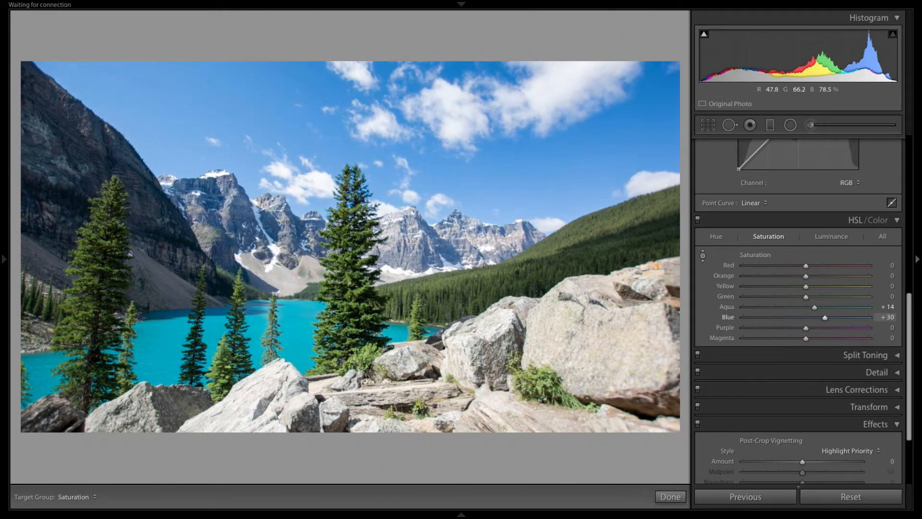
pyautogui.moveTo(293, 321); pyautogui.dragTo(294, 323)
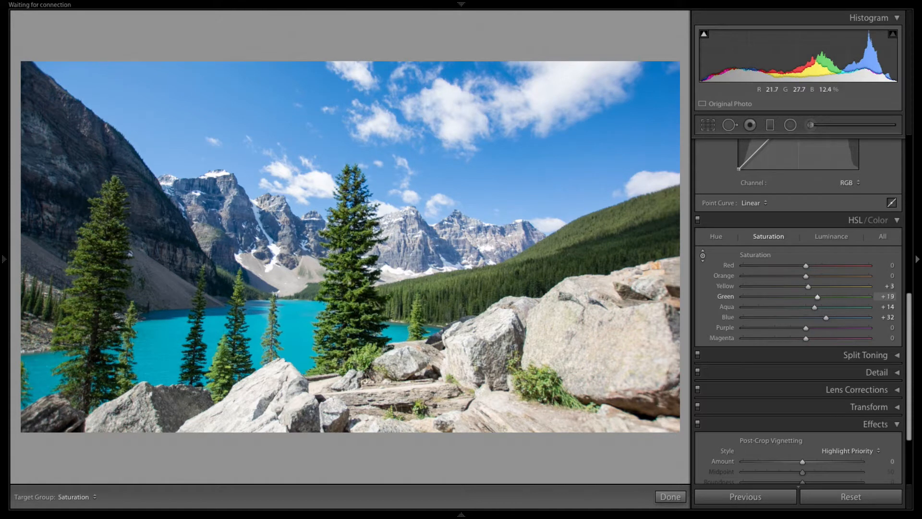
pyautogui.moveTo(355, 283); pyautogui.dragTo(354, 284)
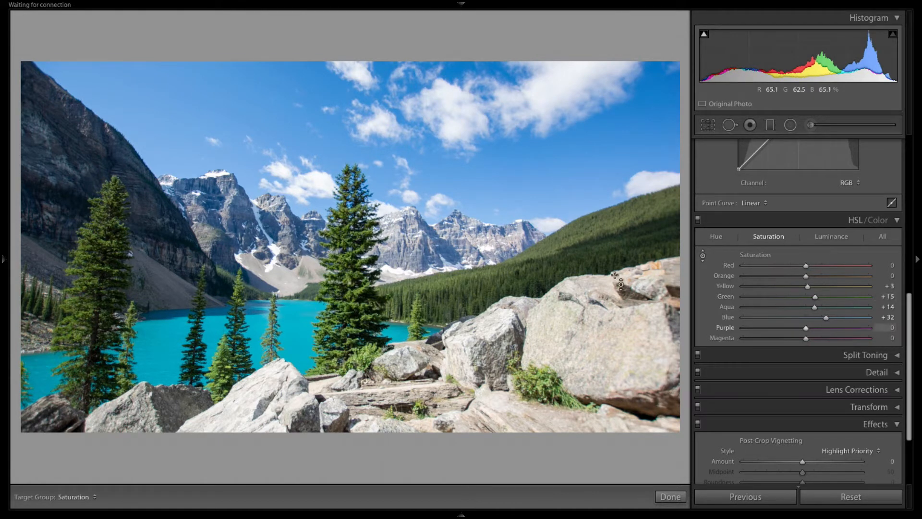
pyautogui.moveTo(594, 232); pyautogui.dragTo(594, 229)
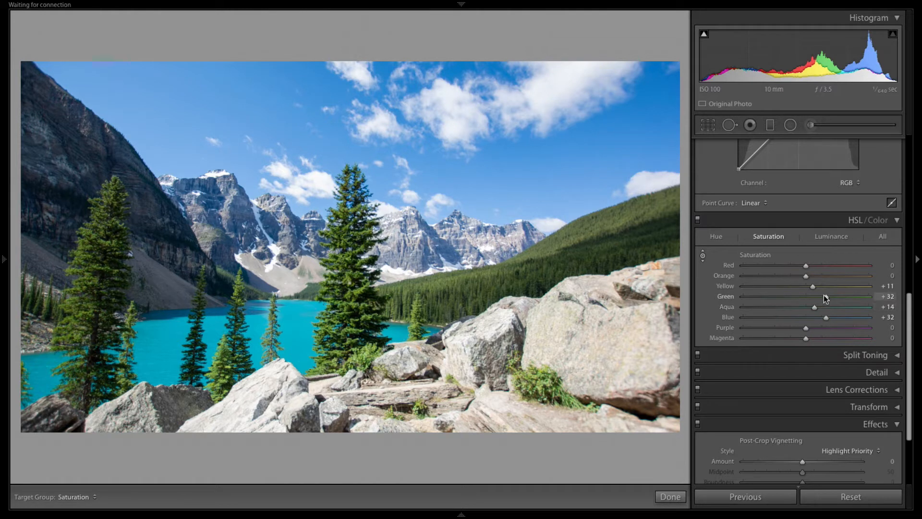
pyautogui.moveTo(825, 296); pyautogui.dragTo(815, 299)
# Step: Expand the Split Toning and Detail settings and turn off the targeted saturation adjustment
pyautogui.scroll(-2, 899, 308)
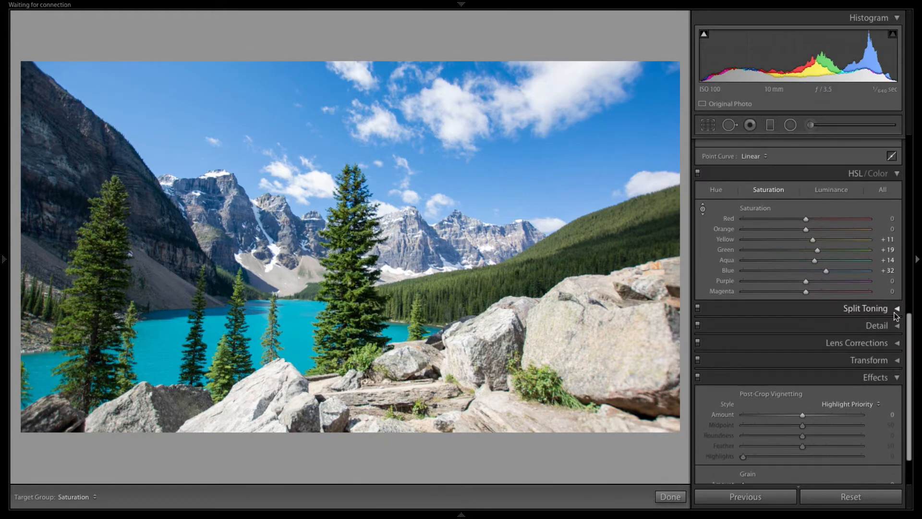
pyautogui.click(896, 309)
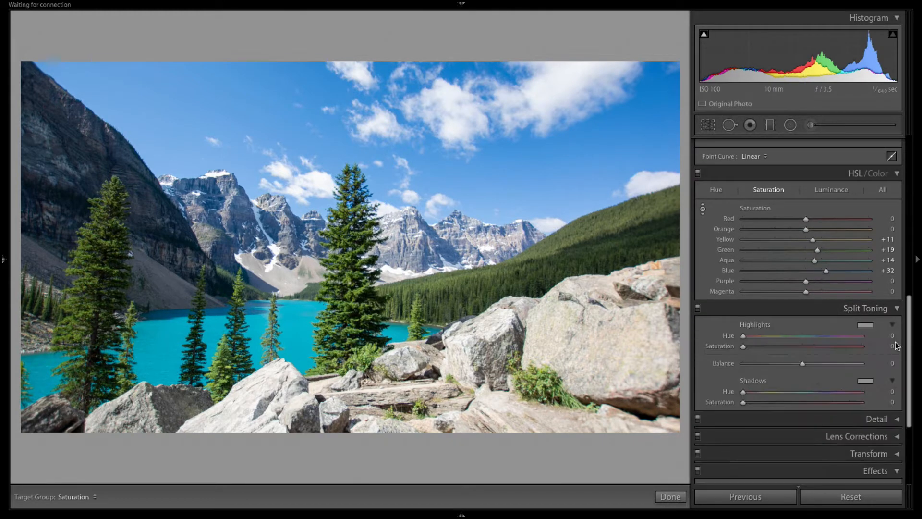
pyautogui.click(897, 418)
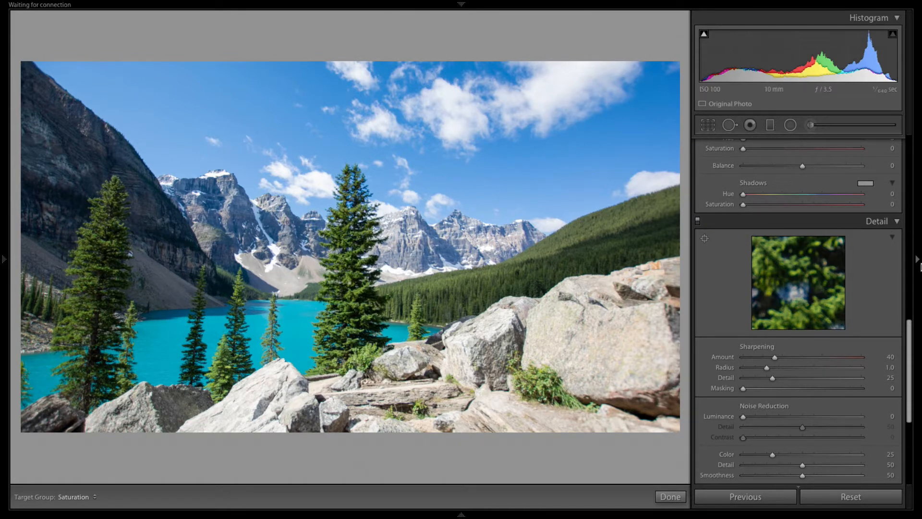
pyautogui.moveTo(912, 319); pyautogui.dragTo(894, 348)
pyautogui.click(702, 270)
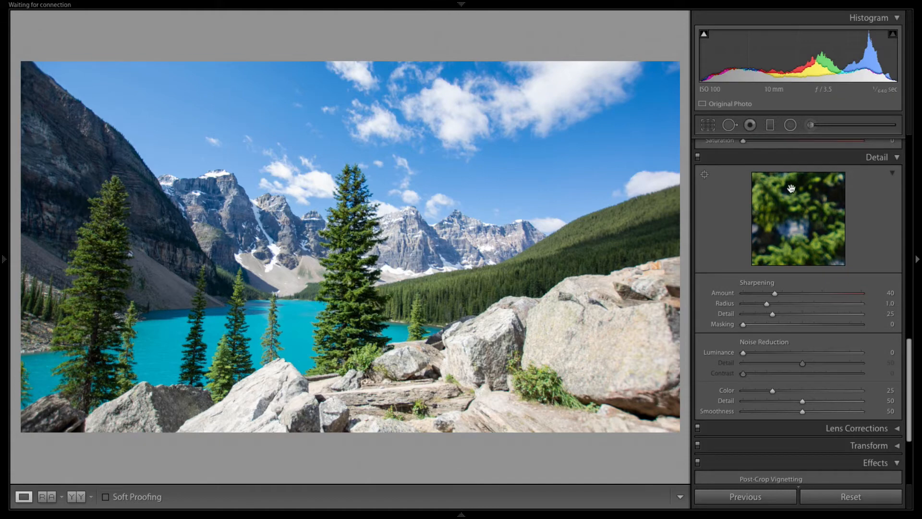
# Step: Set the Luminance noise reduction to 16, checking the effect close up on the forested hillside
pyautogui.click(558, 227)
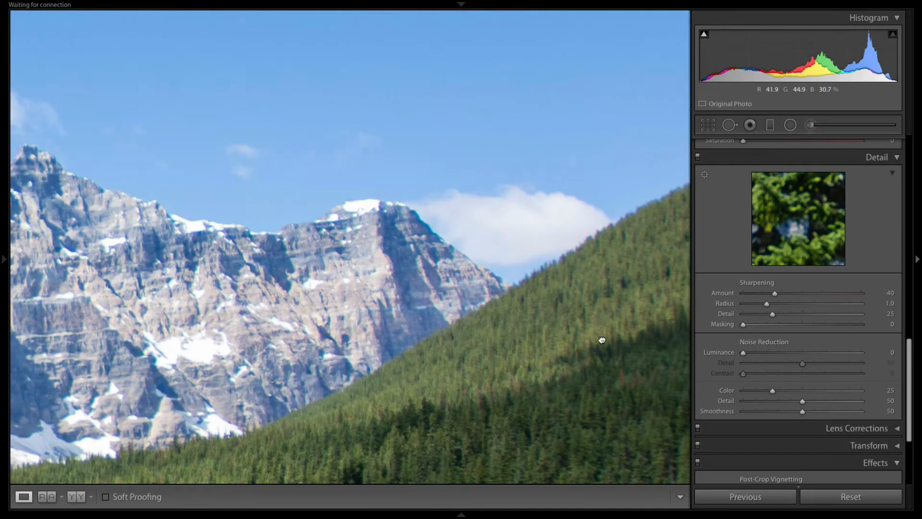
pyautogui.moveTo(602, 340); pyautogui.dragTo(499, 170)
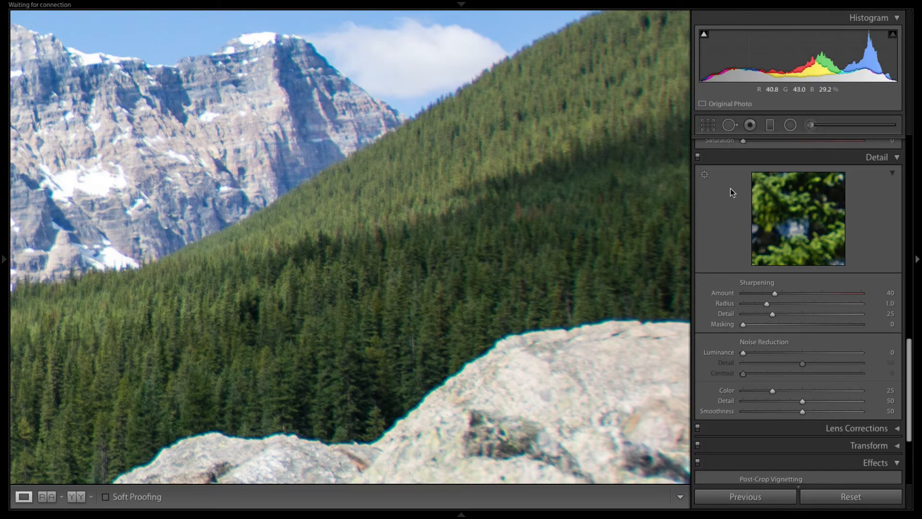
pyautogui.click(768, 353)
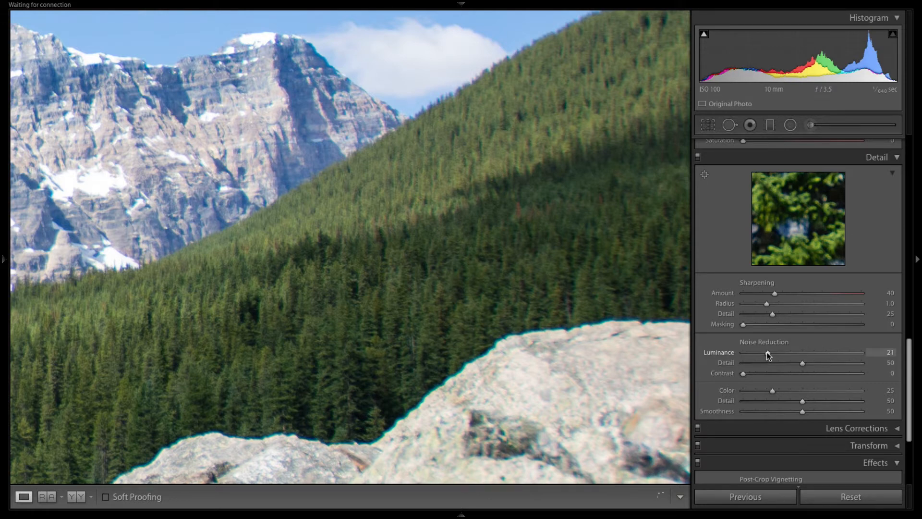
pyautogui.click(295, 216)
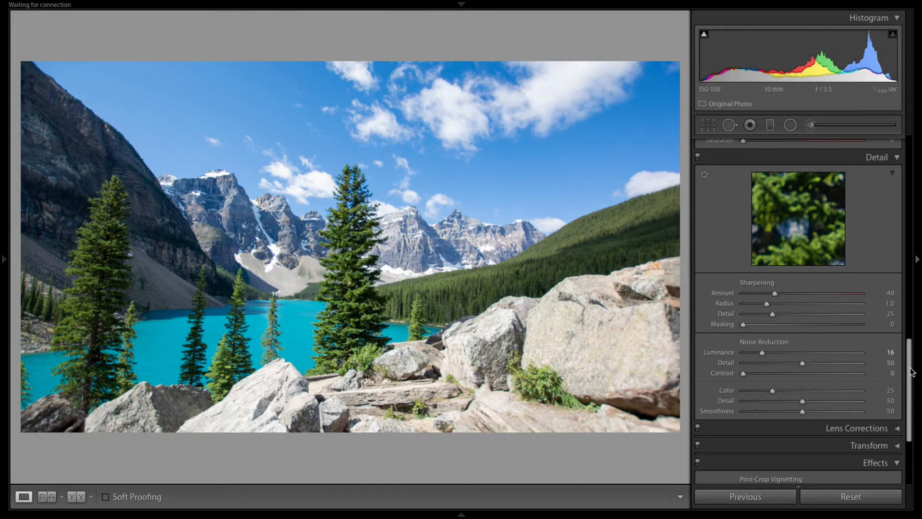
# Step: Inspect the rock and tree edges close up for color fringing and enable Remove Chromatic Aberration in Lens Corrections
pyautogui.moveTo(912, 371); pyautogui.dragTo(908, 416)
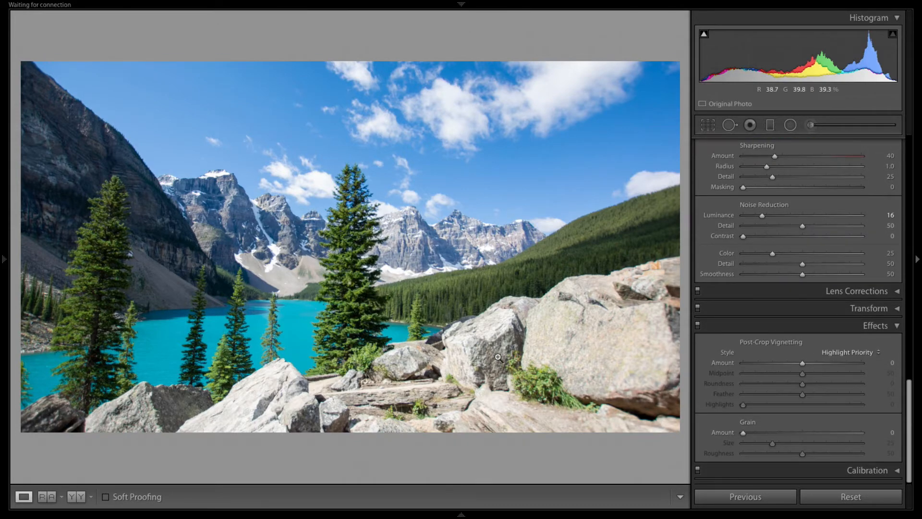
pyautogui.click(515, 299)
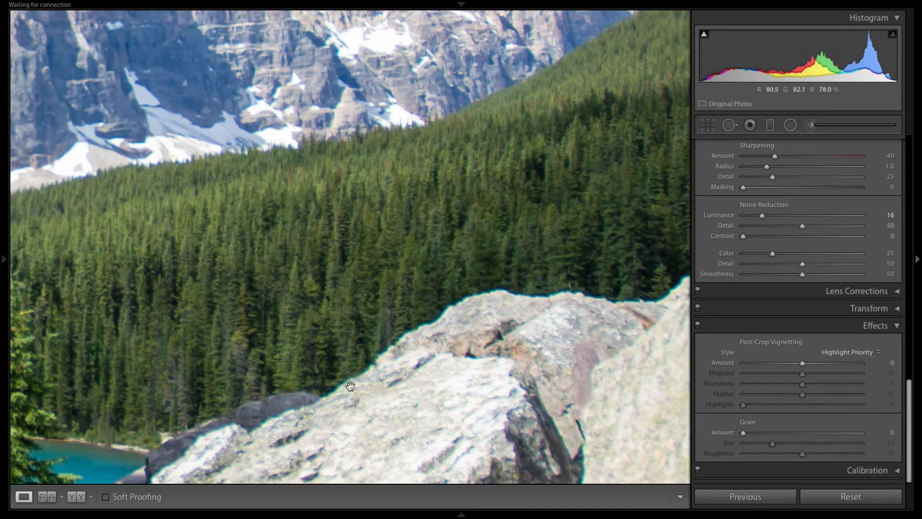
pyautogui.moveTo(504, 326); pyautogui.dragTo(460, 124)
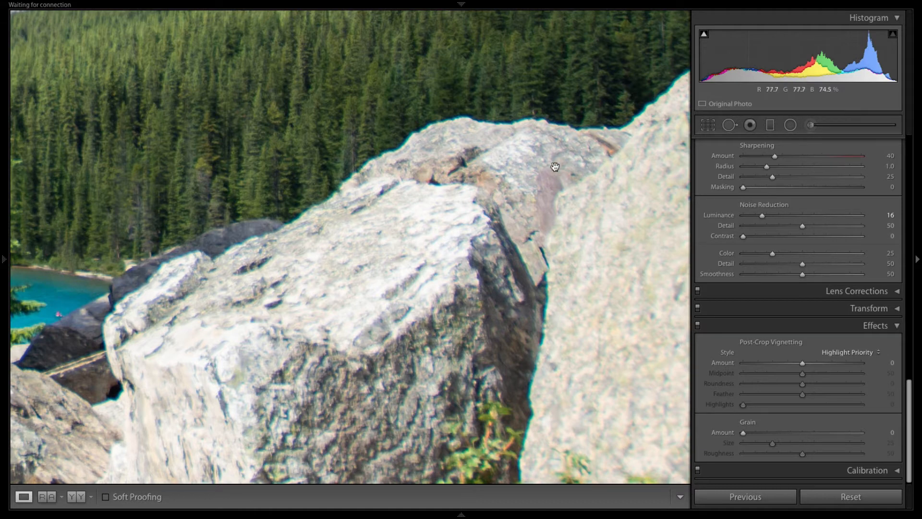
pyautogui.click(898, 291)
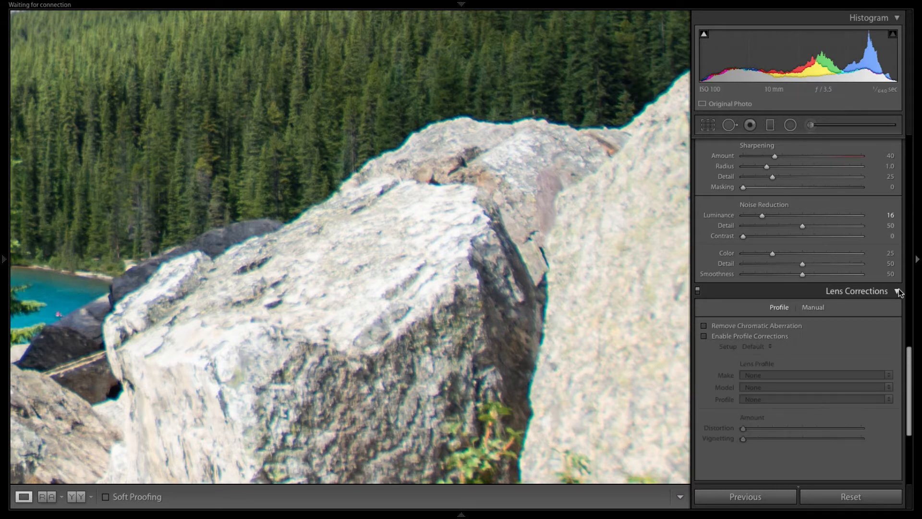
pyautogui.moveTo(585, 308); pyautogui.dragTo(522, 39)
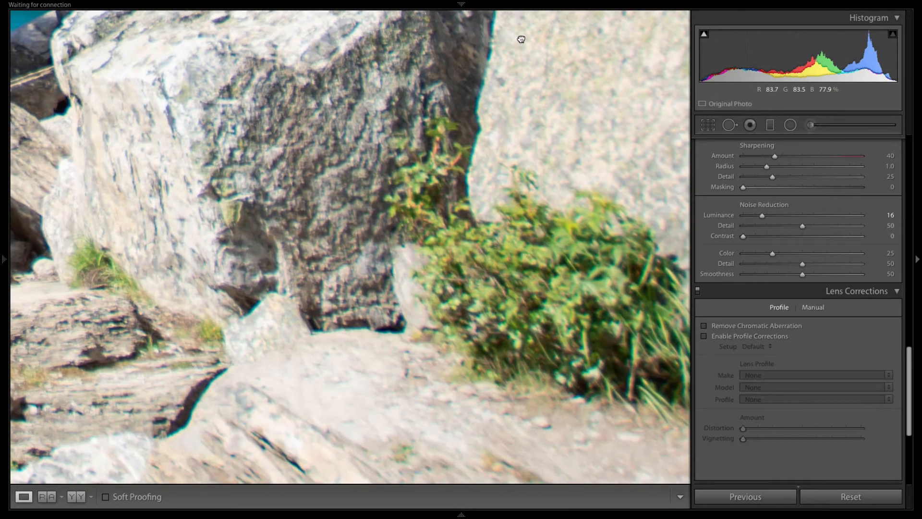
pyautogui.moveTo(219, 431); pyautogui.dragTo(607, 449)
pyautogui.moveTo(149, 264); pyautogui.dragTo(715, 232)
pyautogui.moveTo(274, 351); pyautogui.dragTo(558, 135)
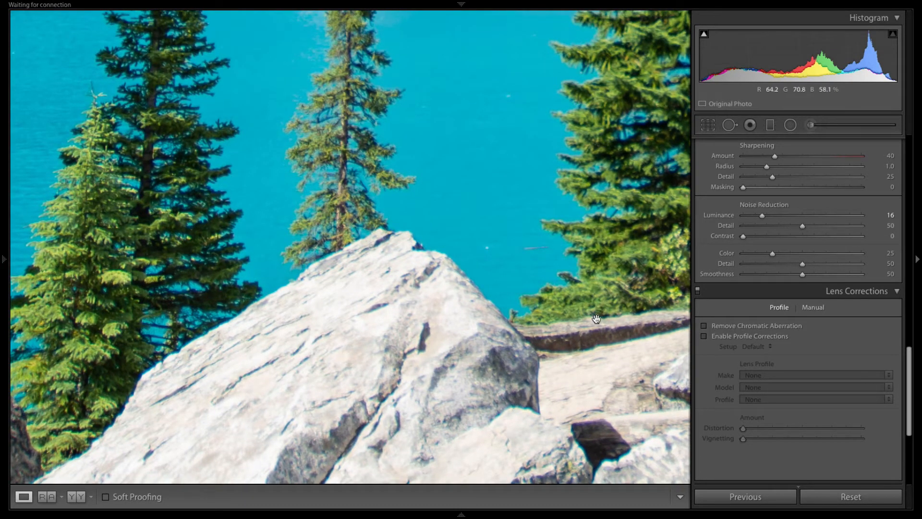
pyautogui.moveTo(665, 348); pyautogui.dragTo(503, 216)
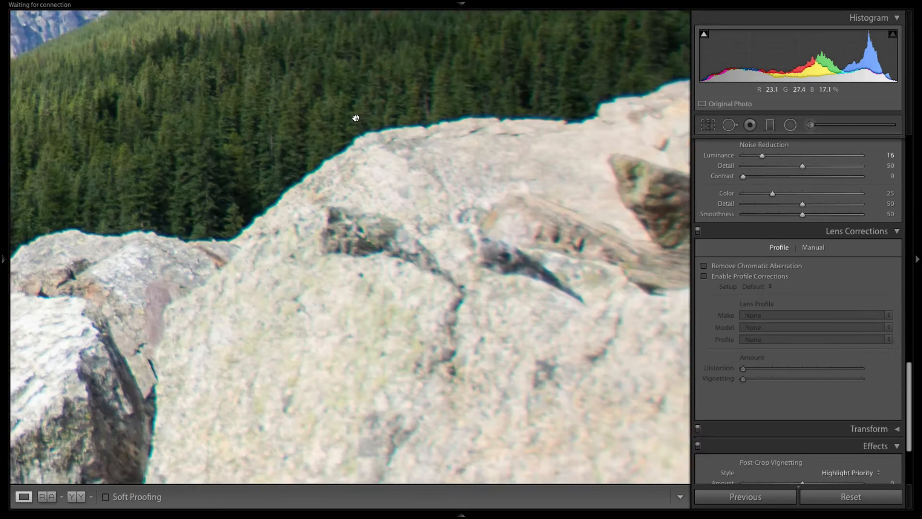
pyautogui.moveTo(355, 118); pyautogui.dragTo(535, 155)
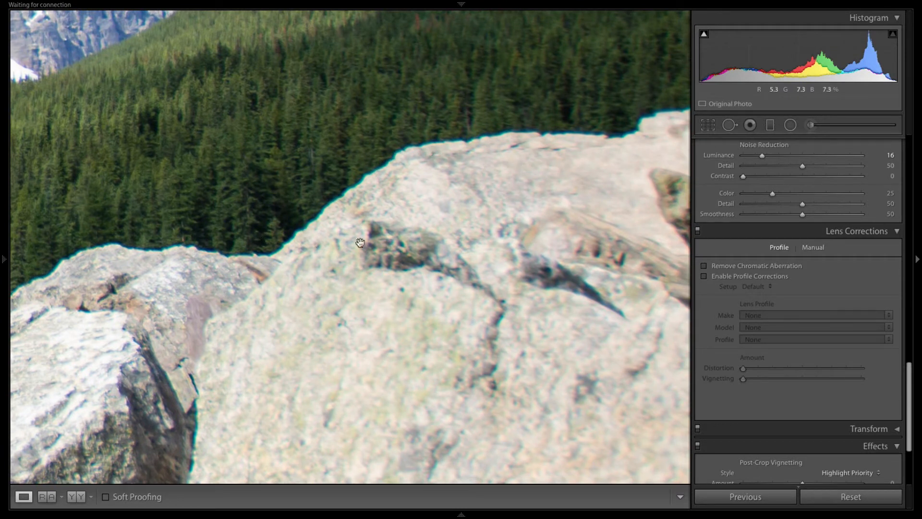
pyautogui.click(704, 267)
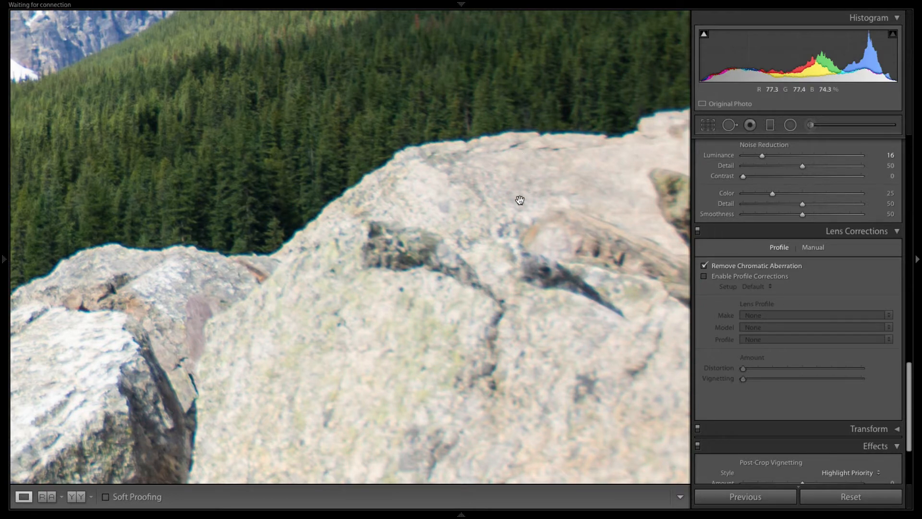
pyautogui.click(504, 206)
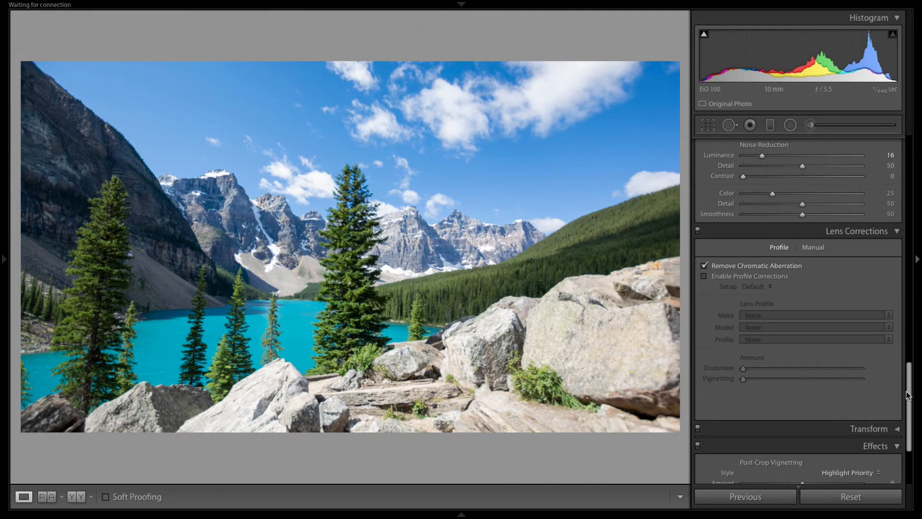
# Step: Expand the Transform settings to view the Upright options, and return to the Basic adjustments
pyautogui.moveTo(907, 395); pyautogui.dragTo(909, 444)
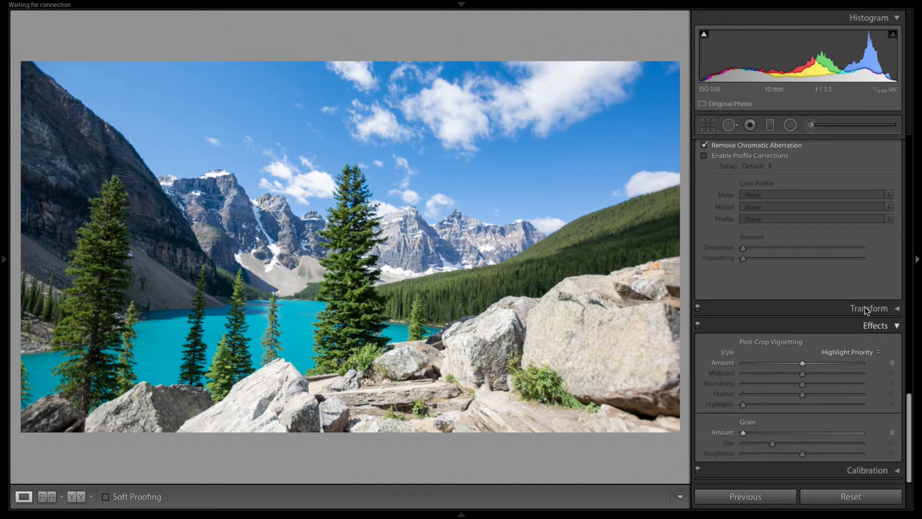
pyautogui.click(898, 308)
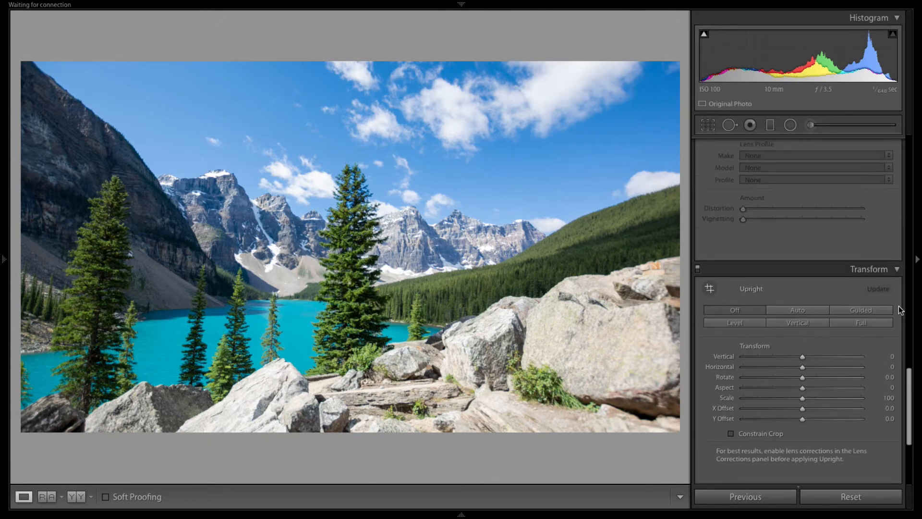
pyautogui.moveTo(909, 394); pyautogui.dragTo(914, 63)
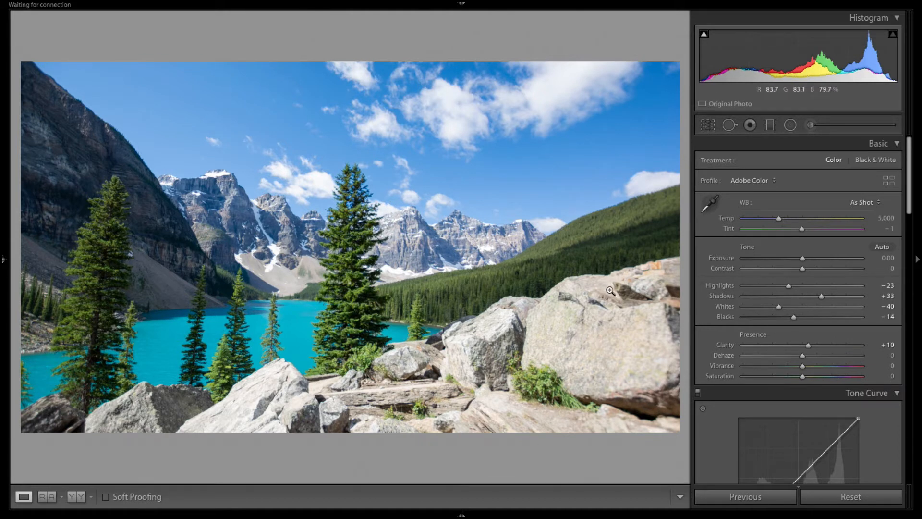
# Step: Try a tighter 16 x 9 crop that trims the sky and the large rocks on the photo's right, and restore the full width
pyautogui.click(709, 126)
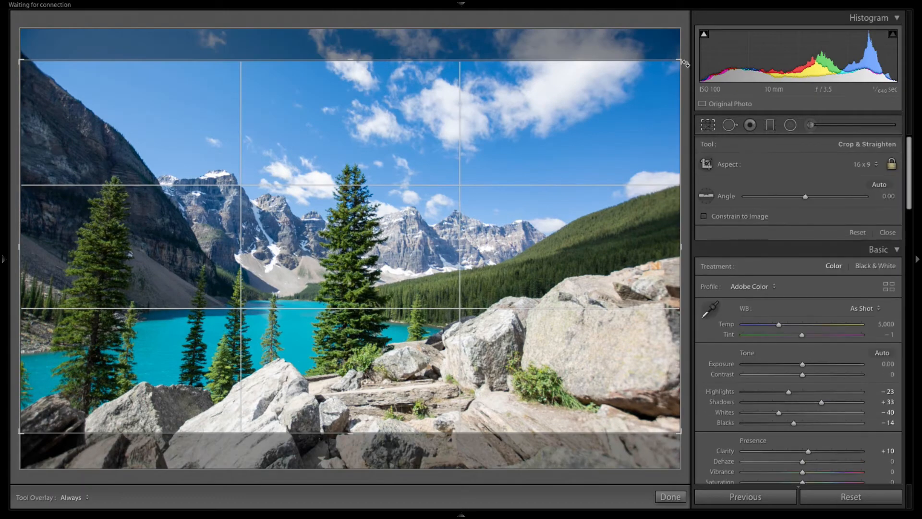
pyautogui.moveTo(681, 61); pyautogui.dragTo(618, 71)
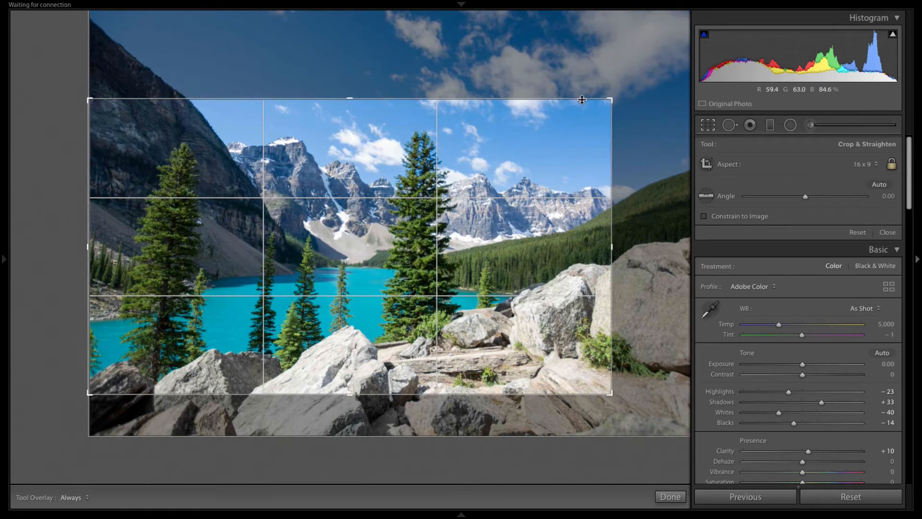
pyautogui.press('Return')
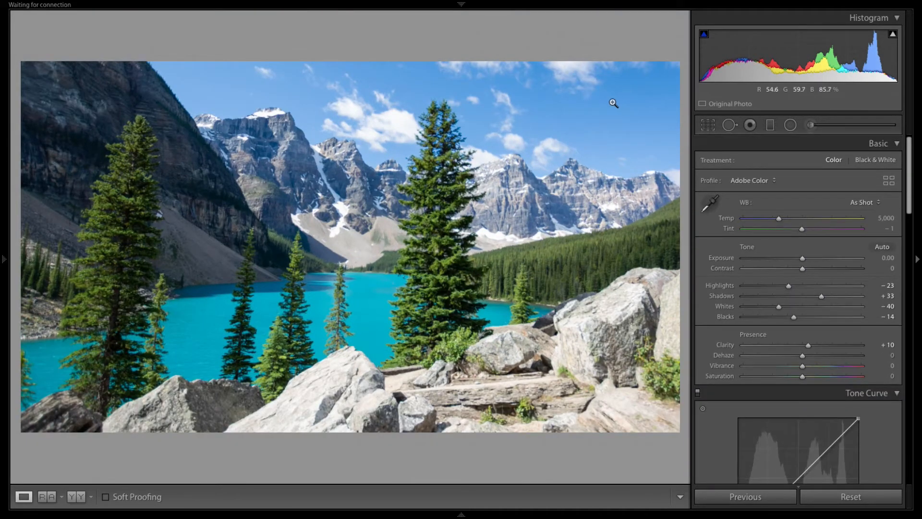
pyautogui.click(709, 126)
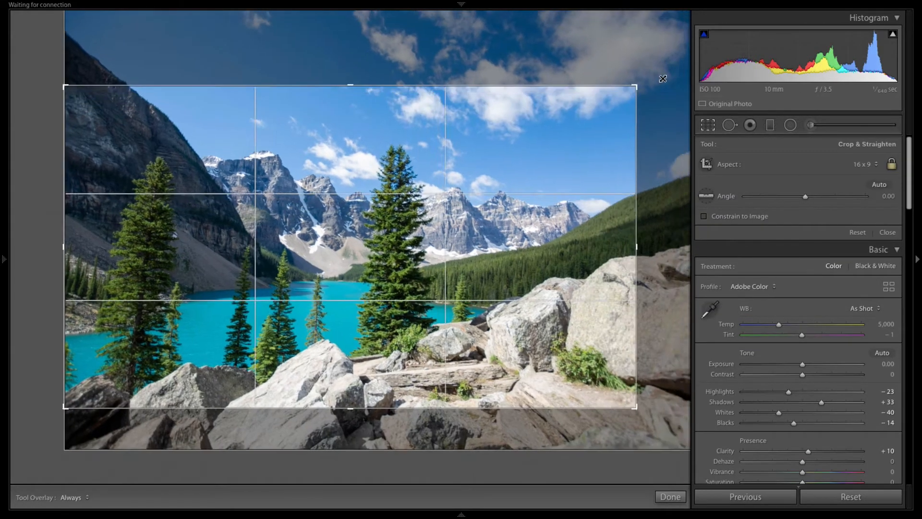
pyautogui.press('Return')
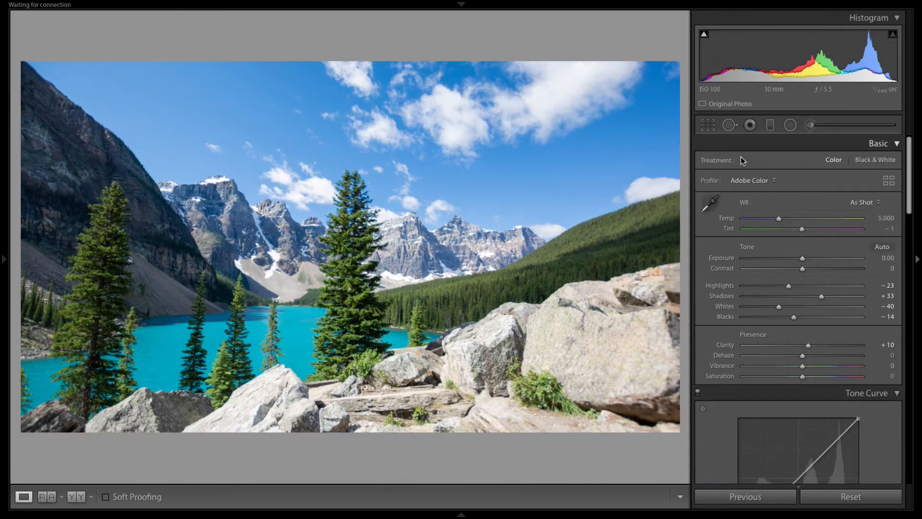
# Step: Tighten the 16 x 9 crop from the upper-right corner, reposition the photo to keep the clouds and foreground rocks, and apply it
pyautogui.click(708, 126)
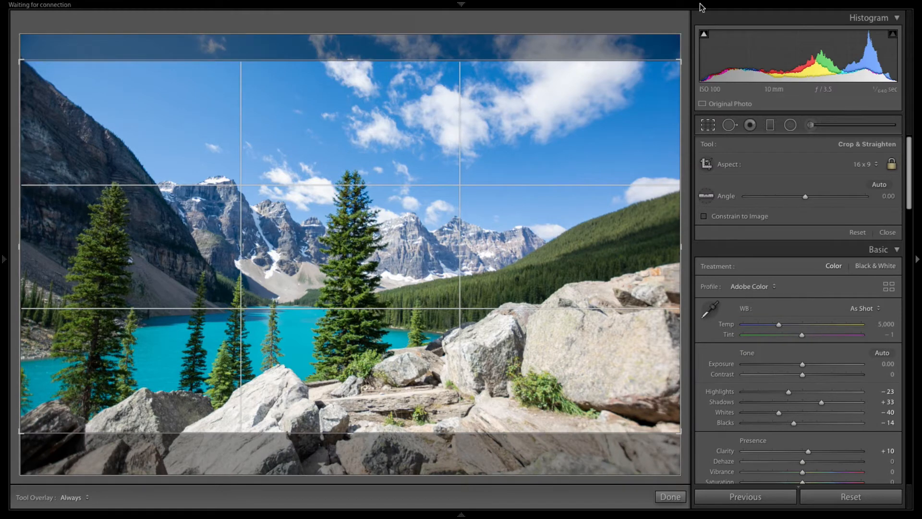
pyautogui.moveTo(679, 60); pyautogui.dragTo(649, 81)
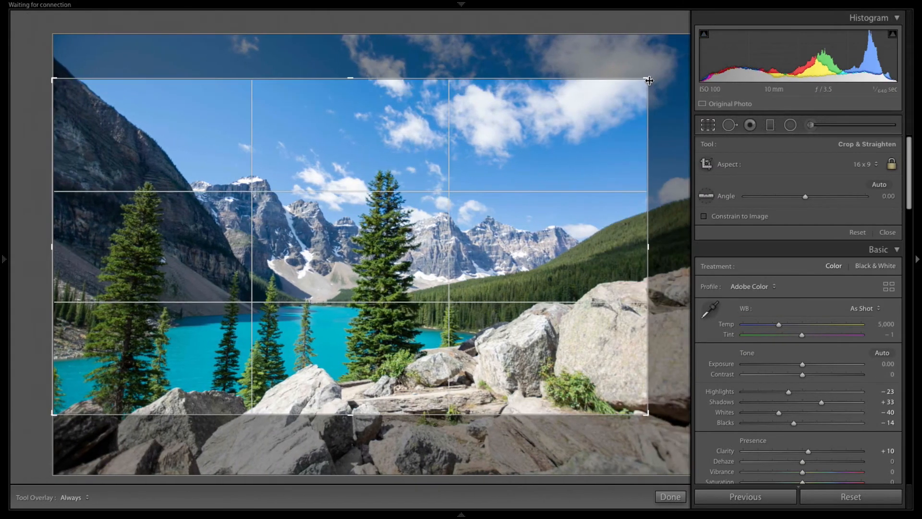
pyautogui.moveTo(577, 178); pyautogui.dragTo(584, 141)
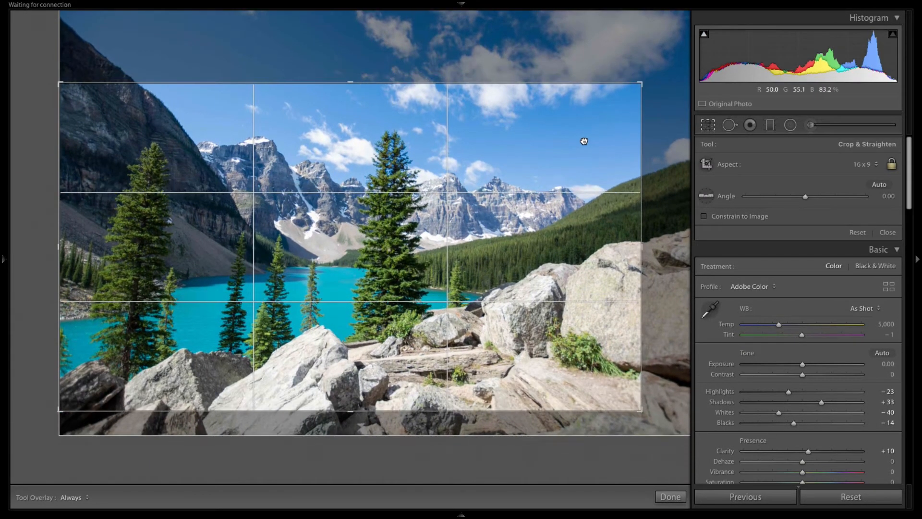
pyautogui.moveTo(640, 82); pyautogui.dragTo(581, 99)
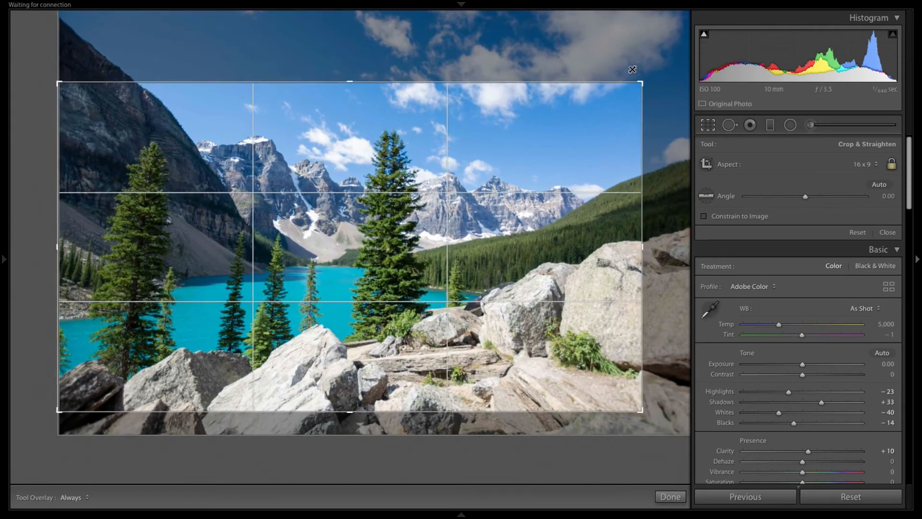
pyautogui.moveTo(632, 70)
pyautogui.mouseDown()
pyautogui.moveTo(593, 85)
pyautogui.moveTo(626, 66)
pyautogui.mouseUp()
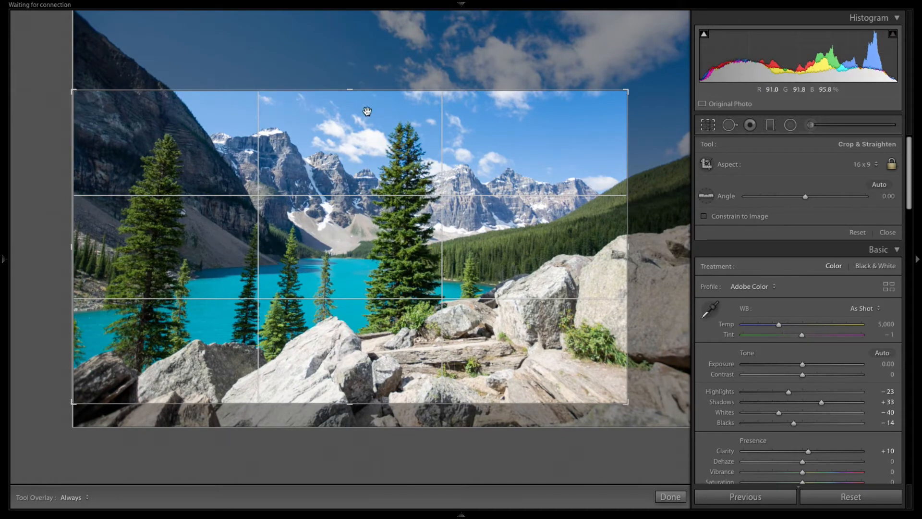
pyautogui.moveTo(627, 91)
pyautogui.mouseDown()
pyautogui.moveTo(585, 115)
pyautogui.moveTo(633, 77)
pyautogui.mouseUp()
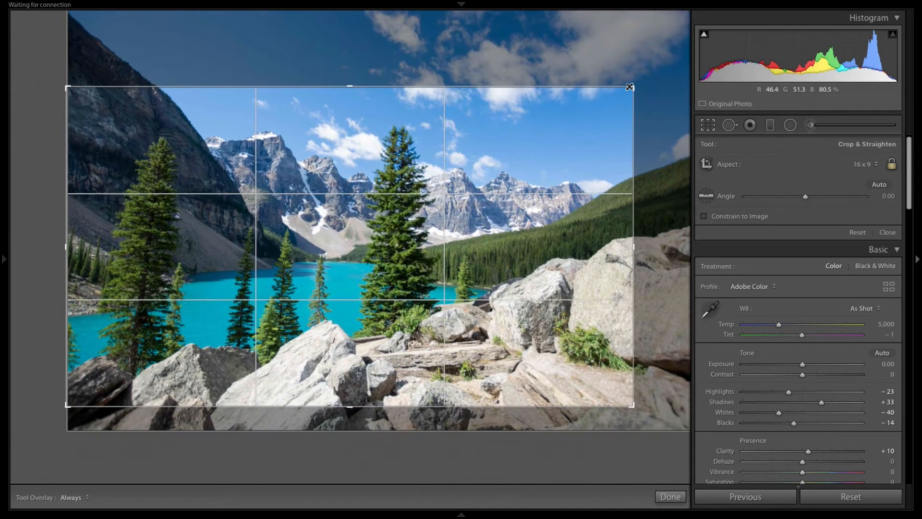
pyautogui.moveTo(630, 87); pyautogui.dragTo(630, 87)
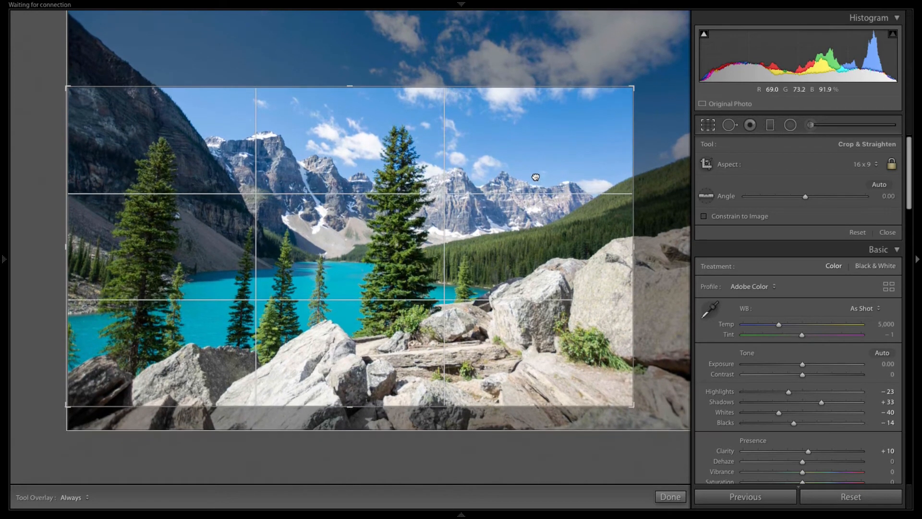
pyautogui.moveTo(536, 177); pyautogui.dragTo(584, 186)
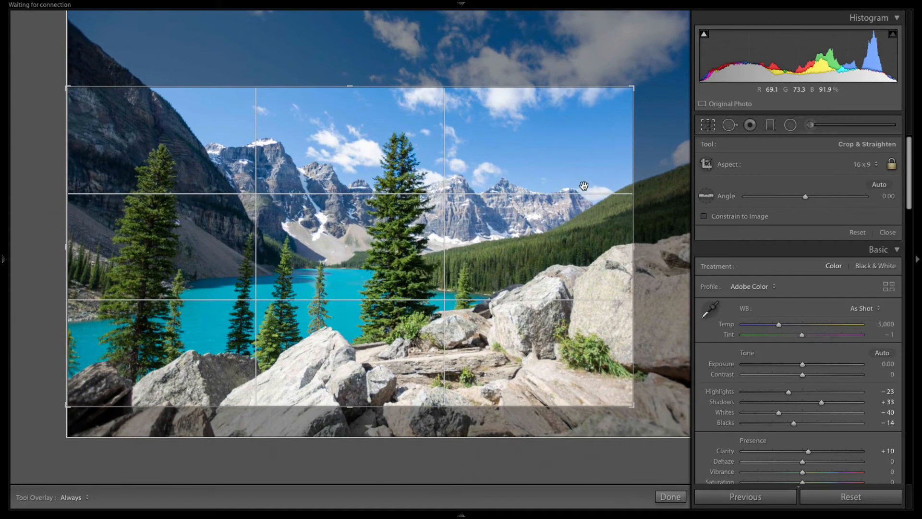
pyautogui.press('Return')
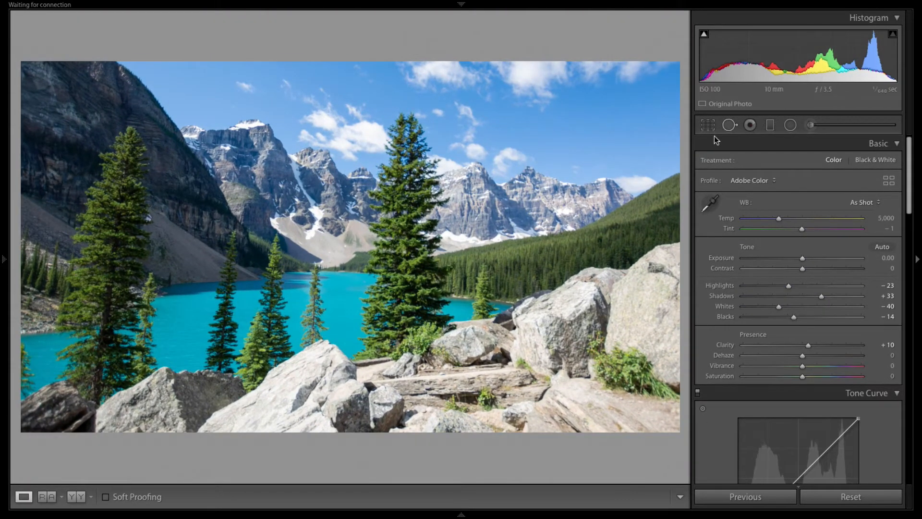
# Step: Widen the 16 x 9 crop slightly at its upper-right corner to include more sky and rock, and apply it
pyautogui.press('r')
pyautogui.moveTo(646, 85)
pyautogui.mouseDown()
pyautogui.moveTo(635, 85)
pyautogui.moveTo(642, 78)
pyautogui.mouseUp()
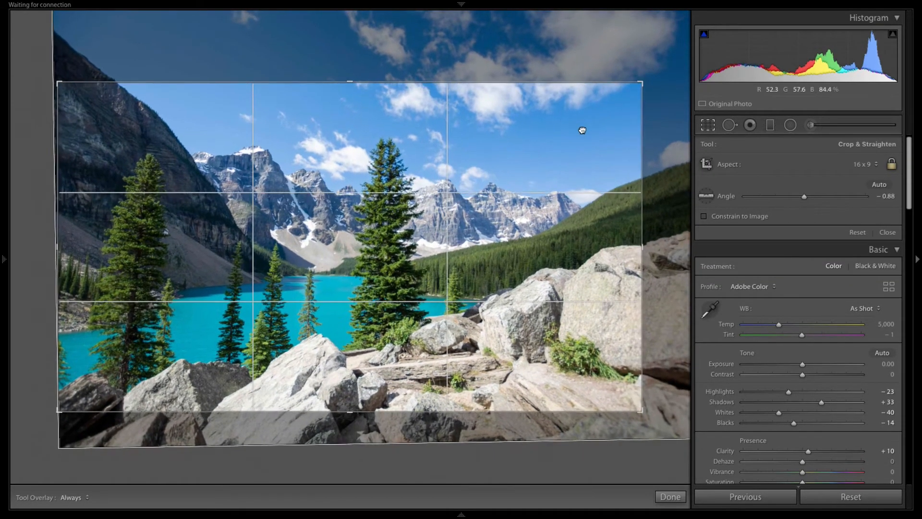
pyautogui.press('Return')
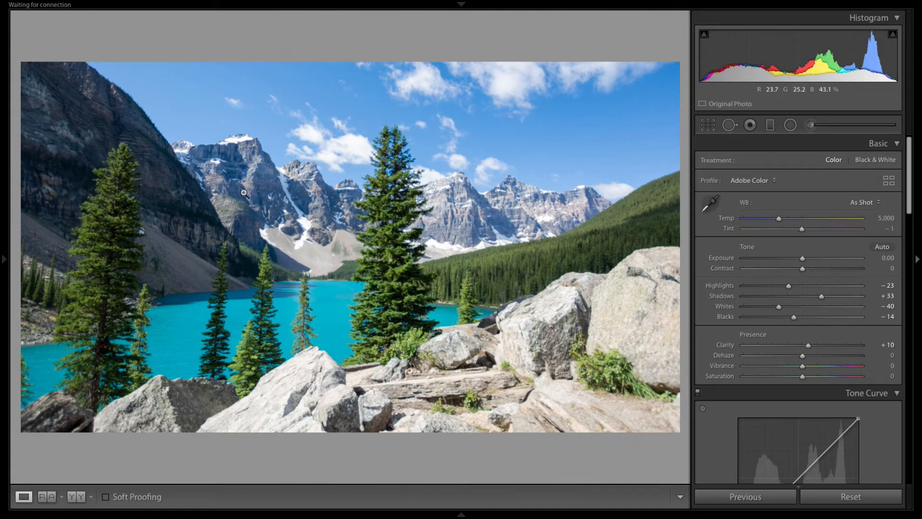
# Step: Set up an Adjustment Brush with the mask overlay shown, size 10.8 and Auto Mask enabled
pyautogui.click(811, 126)
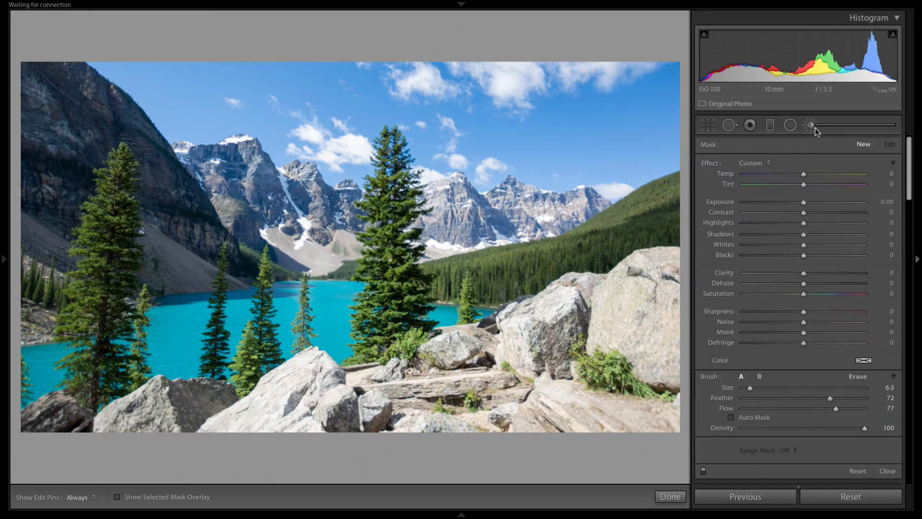
pyautogui.click(117, 497)
pyautogui.moveTo(748, 388); pyautogui.dragTo(754, 390)
pyautogui.click(731, 418)
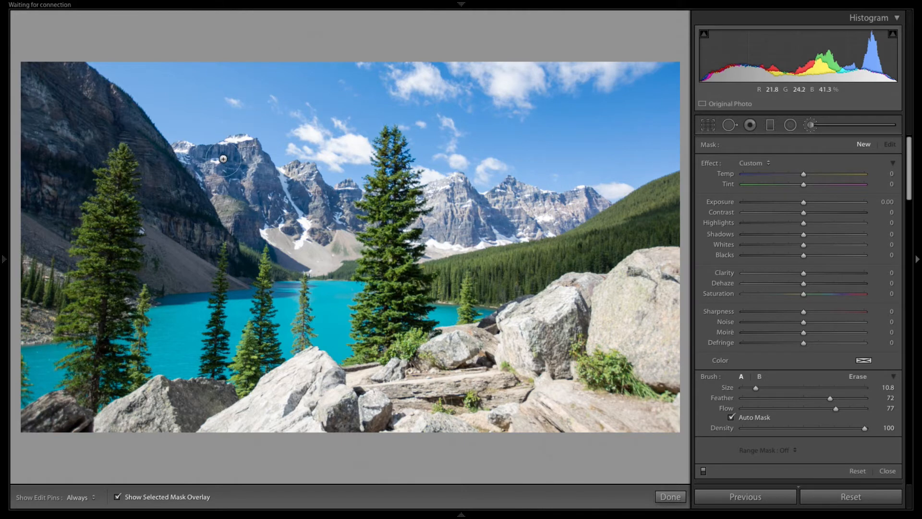
# Step: Hide the edit pins and brush a mask over the distant mountains between the dark slope and the tall central tree
pyautogui.press('h')
pyautogui.moveTo(207, 165)
pyautogui.mouseDown()
pyautogui.moveTo(242, 157)
pyautogui.moveTo(247, 146)
pyautogui.moveTo(239, 185)
pyautogui.moveTo(257, 195)
pyautogui.moveTo(276, 174)
pyautogui.moveTo(312, 191)
pyautogui.moveTo(319, 199)
pyautogui.moveTo(271, 196)
pyautogui.moveTo(283, 229)
pyautogui.moveTo(314, 210)
pyautogui.moveTo(294, 229)
pyautogui.moveTo(305, 255)
pyautogui.moveTo(339, 235)
pyautogui.moveTo(347, 191)
pyautogui.mouseUp()
pyautogui.moveTo(354, 228)
pyautogui.mouseDown()
pyautogui.moveTo(349, 253)
pyautogui.moveTo(304, 245)
pyautogui.mouseUp()
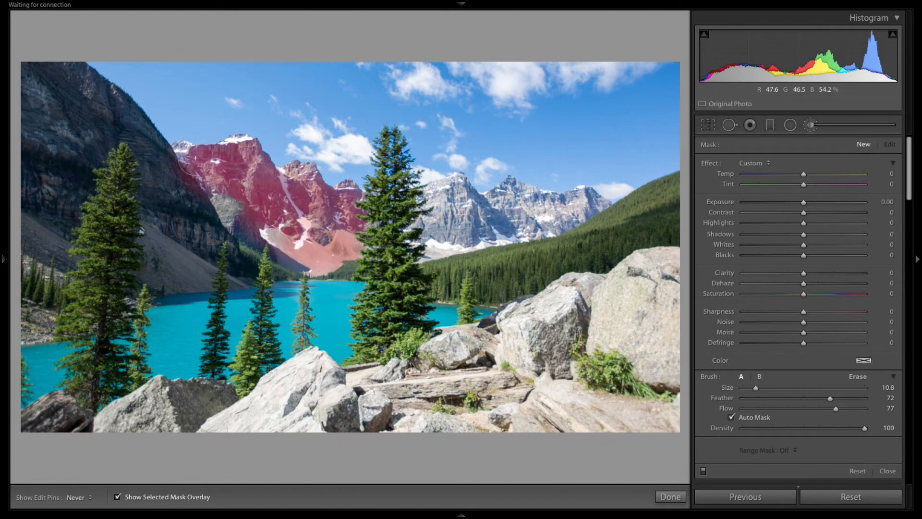
pyautogui.moveTo(196, 158)
pyautogui.mouseDown()
pyautogui.moveTo(178, 153)
pyautogui.moveTo(233, 170)
pyautogui.moveTo(253, 213)
pyautogui.moveTo(240, 234)
pyautogui.moveTo(282, 248)
pyautogui.mouseUp()
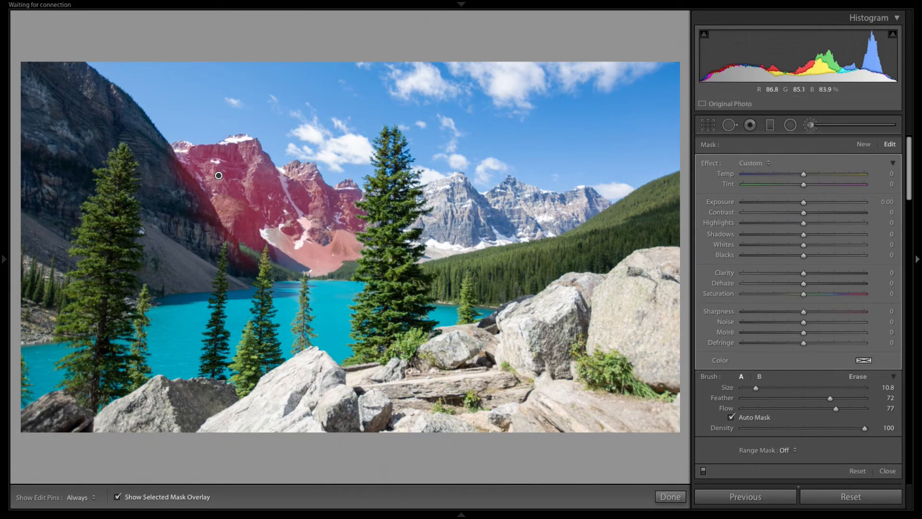
# Step: Extend the brush mask over the peaks beyond the tall tree and fill in the scree slope below the snow gully
pyautogui.moveTo(553, 215)
pyautogui.mouseDown()
pyautogui.moveTo(461, 235)
pyautogui.moveTo(445, 226)
pyautogui.moveTo(440, 179)
pyautogui.mouseUp()
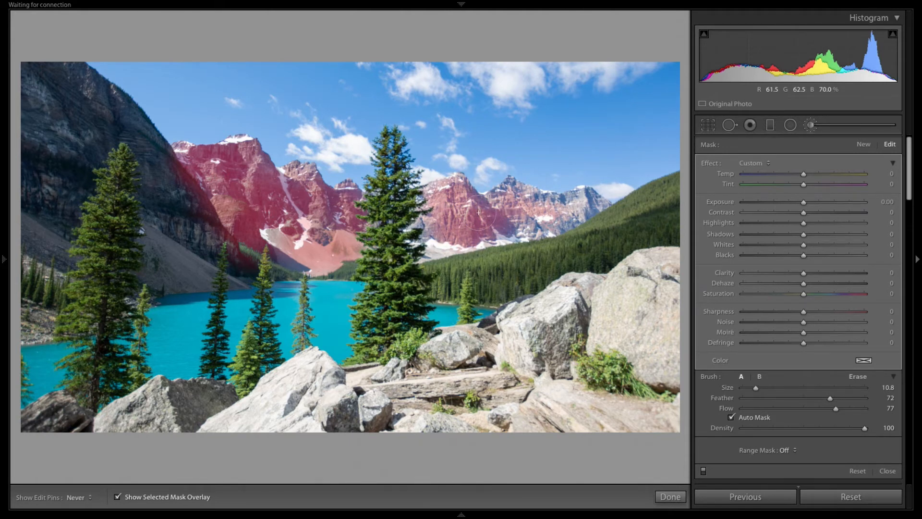
pyautogui.moveTo(479, 212)
pyautogui.mouseDown()
pyautogui.moveTo(422, 247)
pyautogui.moveTo(519, 229)
pyautogui.moveTo(516, 212)
pyautogui.moveTo(542, 228)
pyautogui.mouseUp()
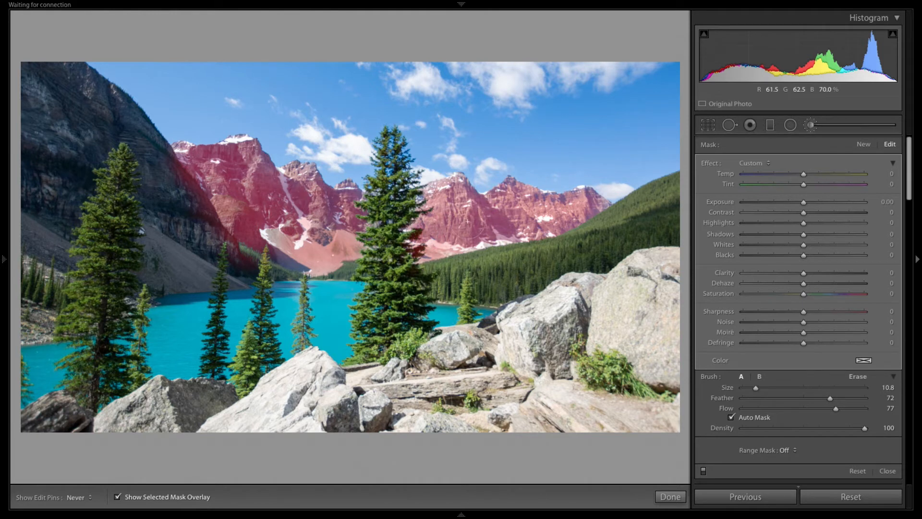
pyautogui.press('h')
pyautogui.press('h')
pyautogui.press('h')
pyautogui.press('h')
pyautogui.press('h')
pyautogui.press('h')
pyautogui.moveTo(284, 237)
pyautogui.mouseDown()
pyautogui.moveTo(314, 252)
pyautogui.moveTo(236, 220)
pyautogui.moveTo(312, 253)
pyautogui.mouseUp()
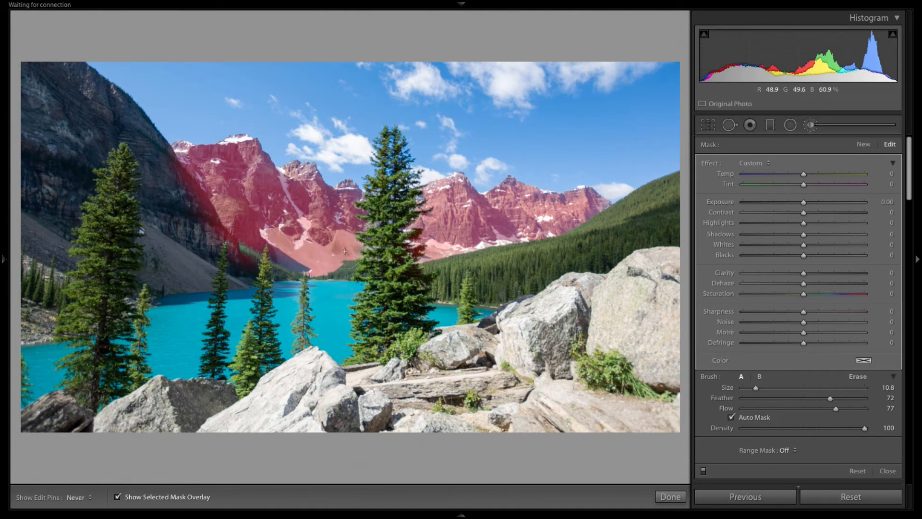
# Step: Set the edit pins to always show and hide the mask overlay on the mountains
pyautogui.press('h')
pyautogui.press('h')
pyautogui.press('h')
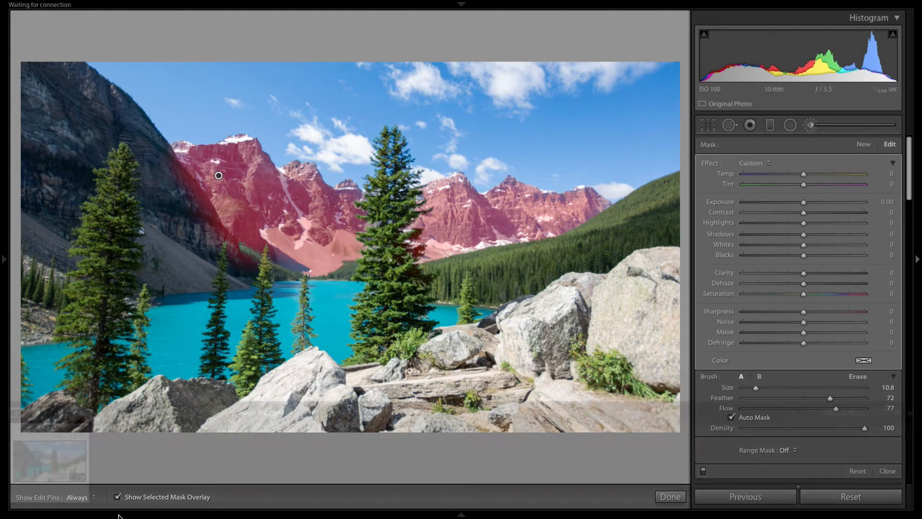
pyautogui.click(117, 498)
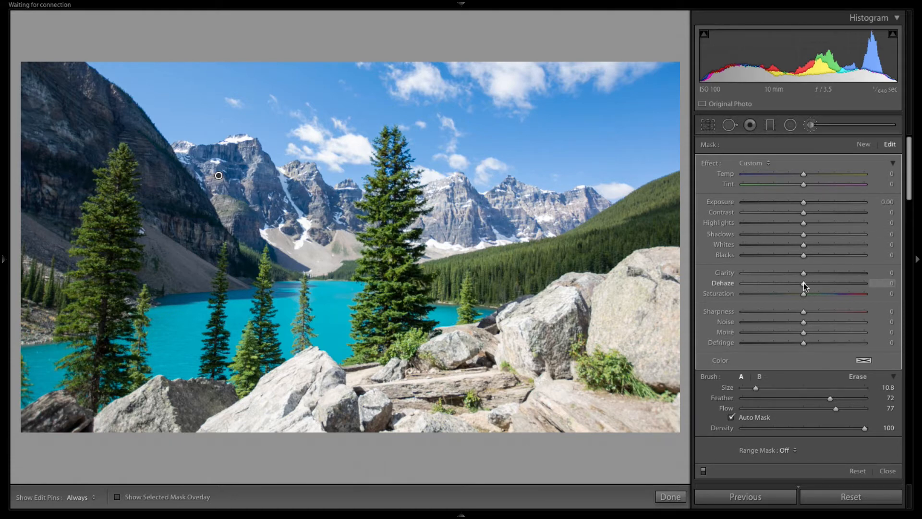
# Step: Set the mountain mask's Dehaze to 26 and Temp to 32
pyautogui.moveTo(804, 284)
pyautogui.mouseDown()
pyautogui.moveTo(843, 285)
pyautogui.moveTo(819, 283)
pyautogui.mouseUp()
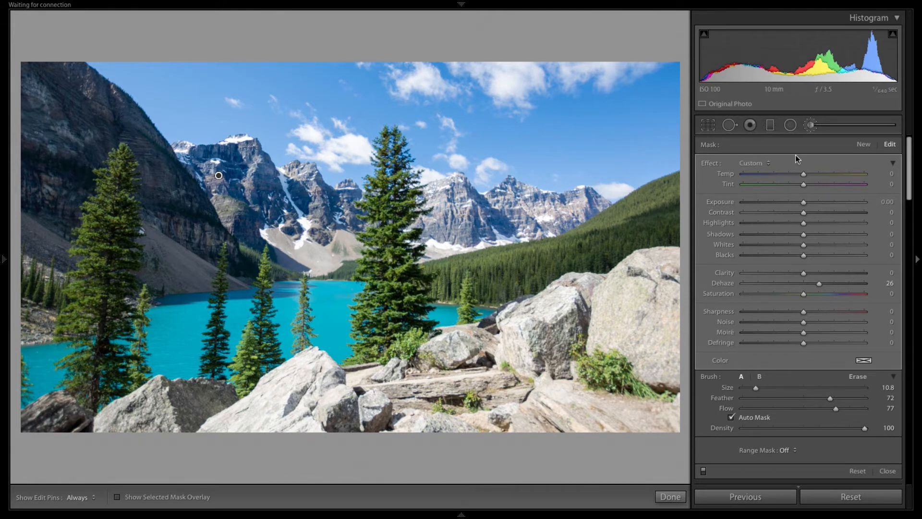
pyautogui.moveTo(803, 174)
pyautogui.mouseDown()
pyautogui.moveTo(860, 174)
pyautogui.moveTo(821, 175)
pyautogui.mouseUp()
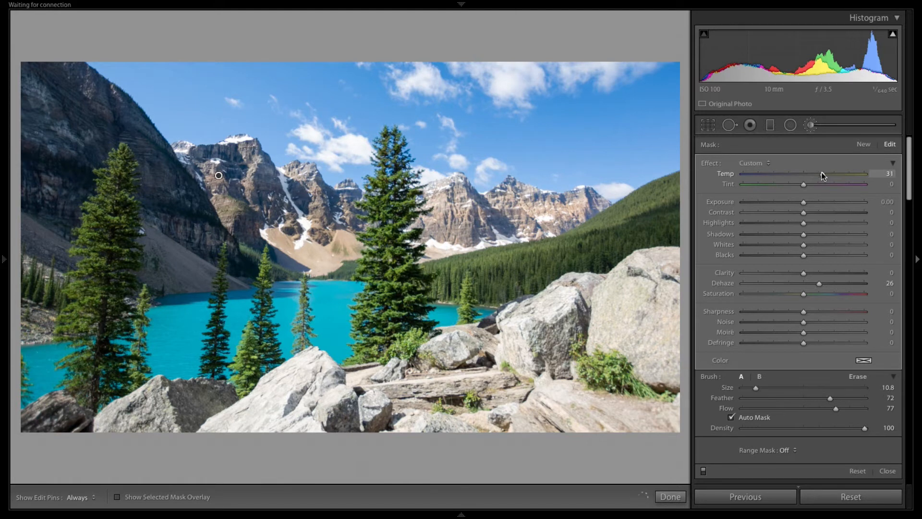
pyautogui.moveTo(824, 173); pyautogui.dragTo(823, 174)
# Step: Try yellow and blue color tints on the mountain mask, and settle on hue 240 with 1% saturation
pyautogui.click(864, 360)
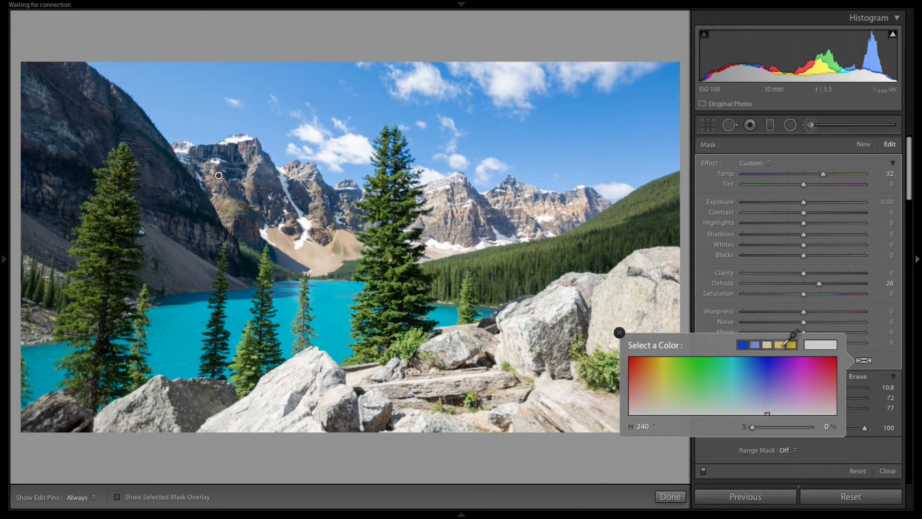
pyautogui.click(791, 345)
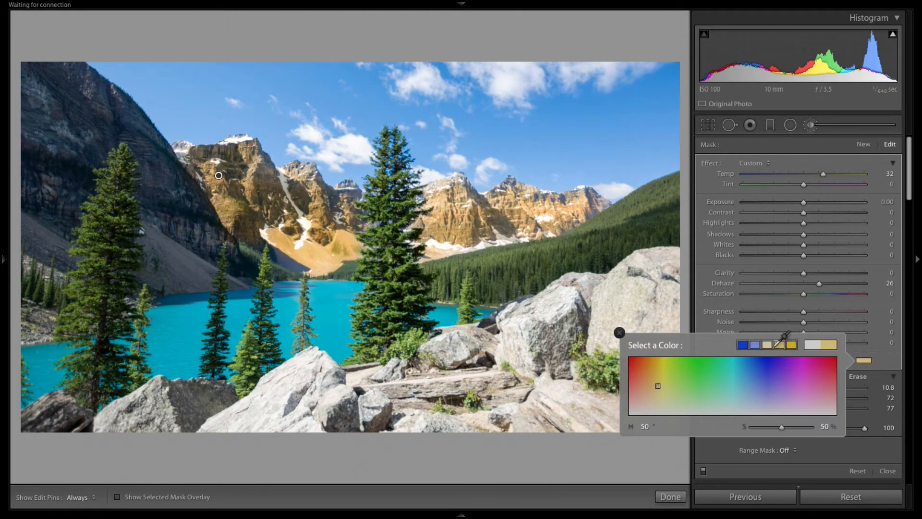
pyautogui.click(770, 380)
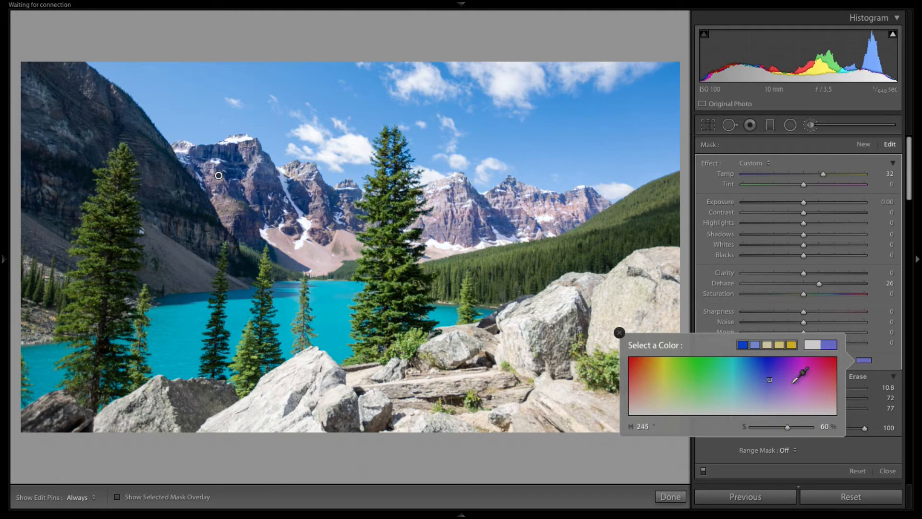
pyautogui.moveTo(794, 383); pyautogui.dragTo(824, 375)
pyautogui.moveTo(667, 389); pyautogui.dragTo(592, 436)
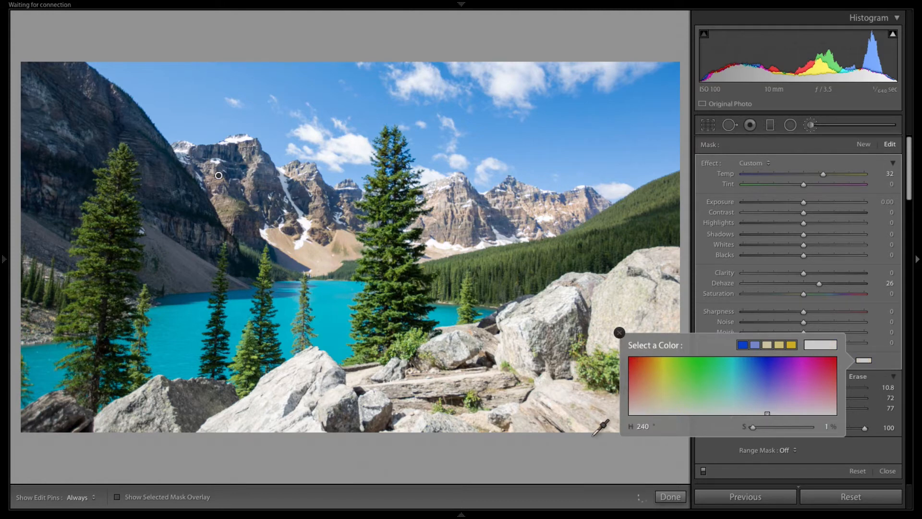
pyautogui.click(619, 332)
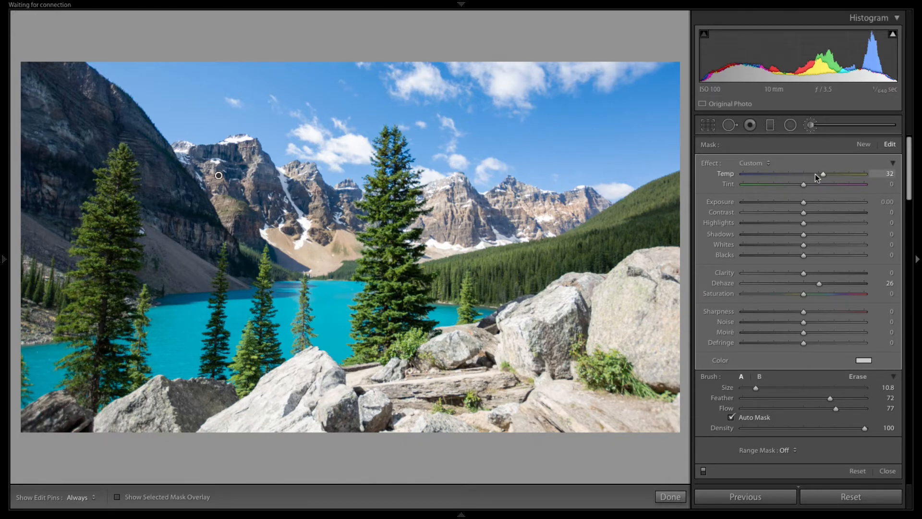
# Step: Lower the mountain mask's Temp to 12 and compare the photo with its before version
pyautogui.moveTo(816, 176); pyautogui.dragTo(810, 175)
pyautogui.press('\\')
pyautogui.press('\\')
pyautogui.press('\\')
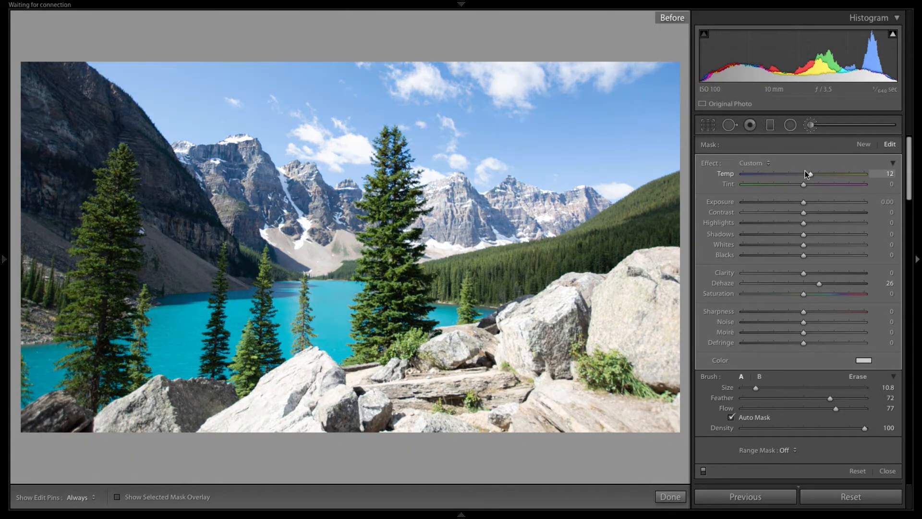
pyautogui.press('\\')
pyautogui.press('\\')
pyautogui.press('\\')
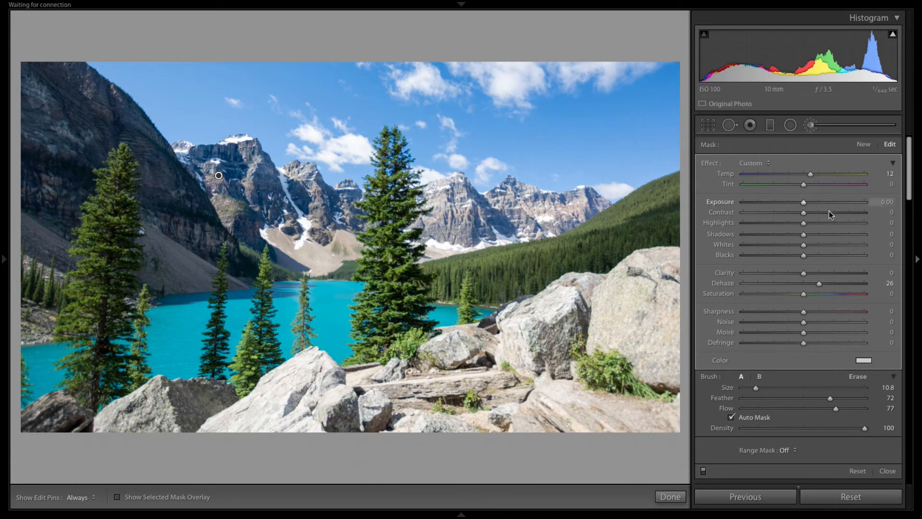
# Step: Darken the mountain mask with Shadows −29, Blacks −13, Highlights −30 and Whites −53
pyautogui.moveTo(804, 234)
pyautogui.mouseDown()
pyautogui.moveTo(777, 235)
pyautogui.moveTo(787, 234)
pyautogui.mouseUp()
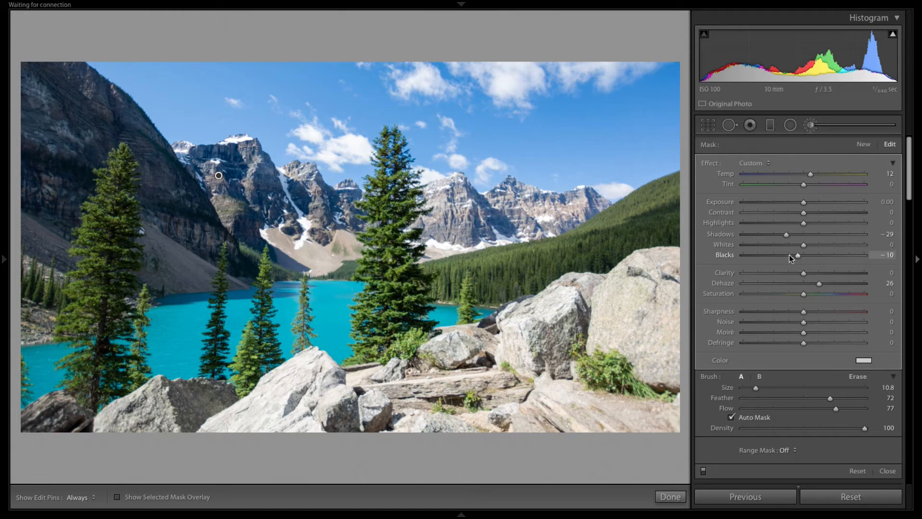
pyautogui.moveTo(790, 255)
pyautogui.mouseDown()
pyautogui.moveTo(806, 256)
pyautogui.moveTo(797, 255)
pyautogui.mouseUp()
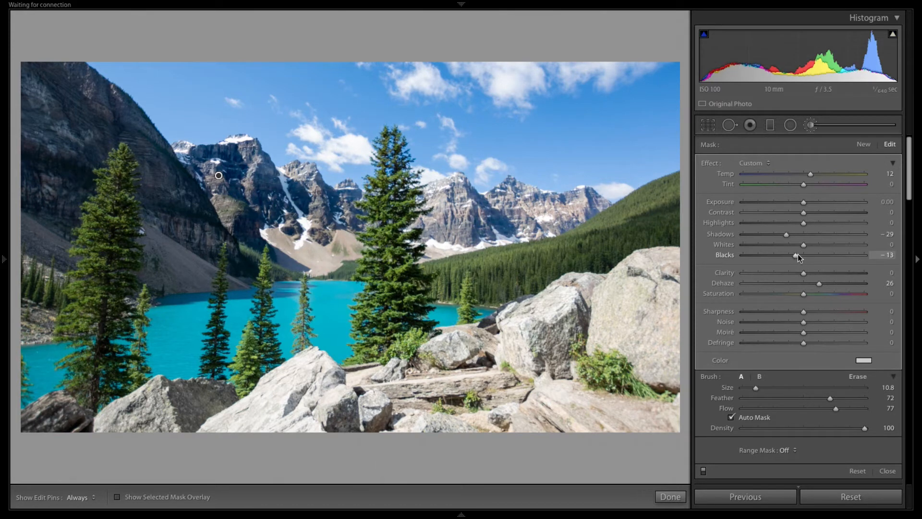
pyautogui.moveTo(800, 221); pyautogui.dragTo(768, 232)
pyautogui.moveTo(820, 246)
pyautogui.mouseDown()
pyautogui.moveTo(846, 246)
pyautogui.moveTo(765, 244)
pyautogui.moveTo(831, 226)
pyautogui.moveTo(783, 230)
pyautogui.mouseUp()
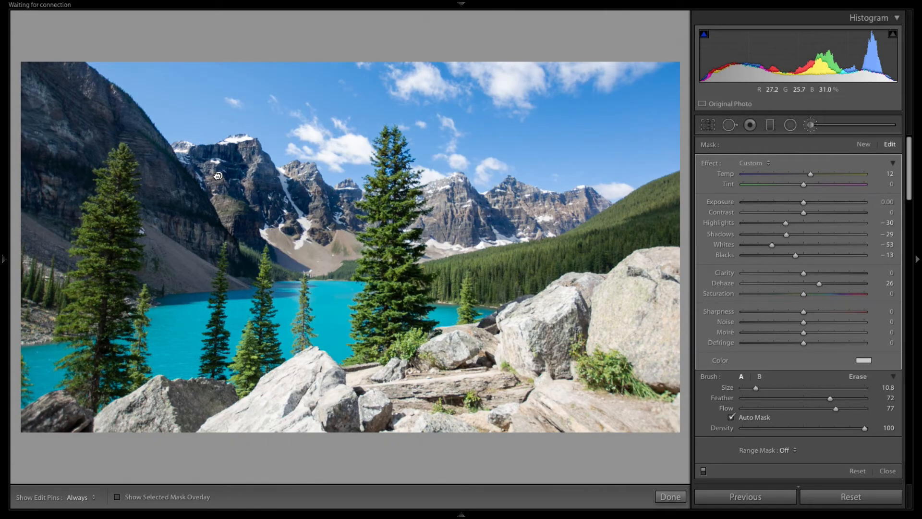
# Step: Delete the mountain brush adjustment to compare the photo without it and undo the deletion, twice
pyautogui.press('Delete')
pyautogui.hotkey('ctrl', 'z')
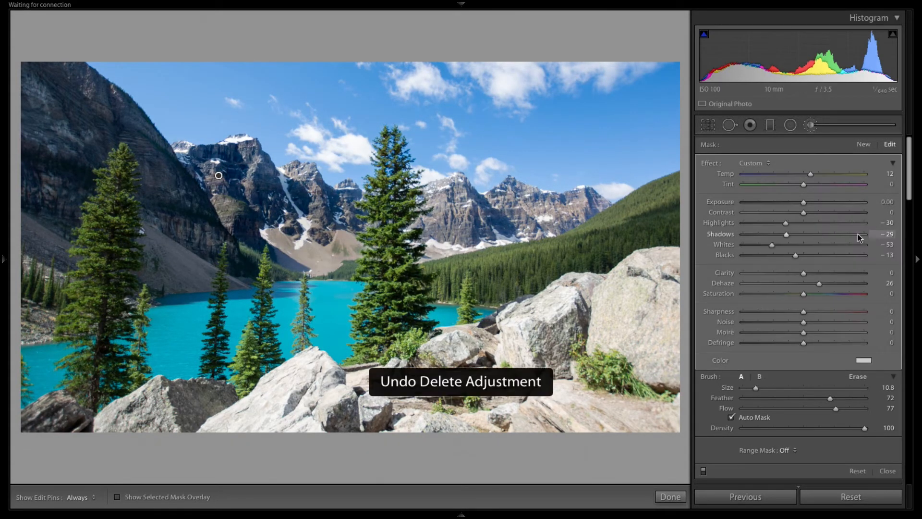
pyautogui.press('Delete')
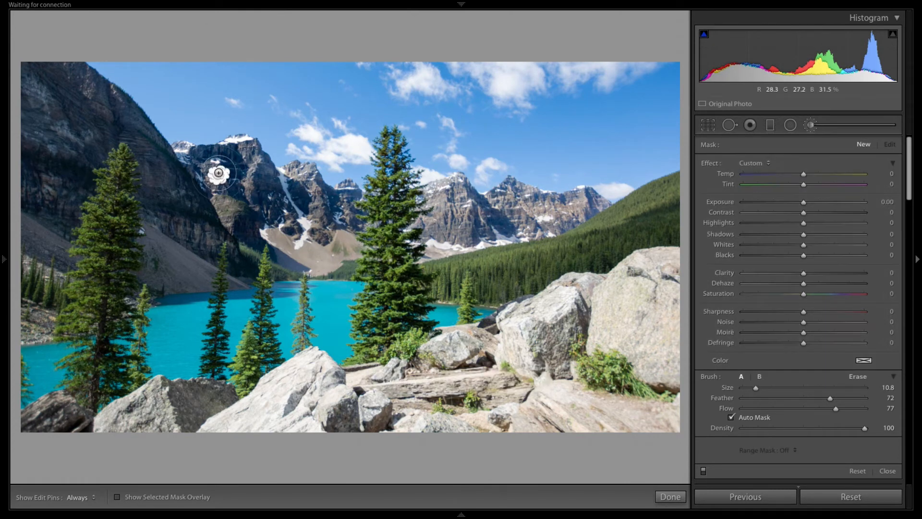
pyautogui.hotkey('ctrl', 'z')
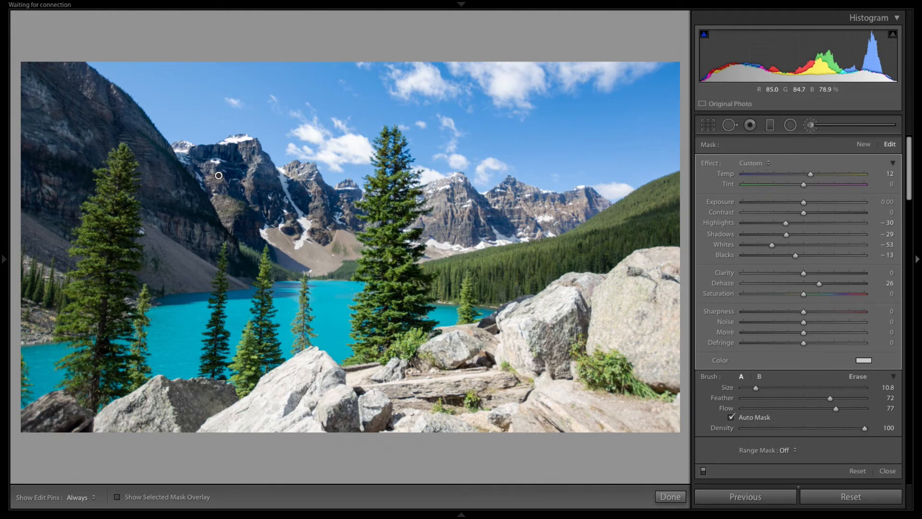
# Step: Draw a slanted Graduated Filter rising from the foreground rocks across the lake's near shore, and show its mask overlay
pyautogui.click(770, 126)
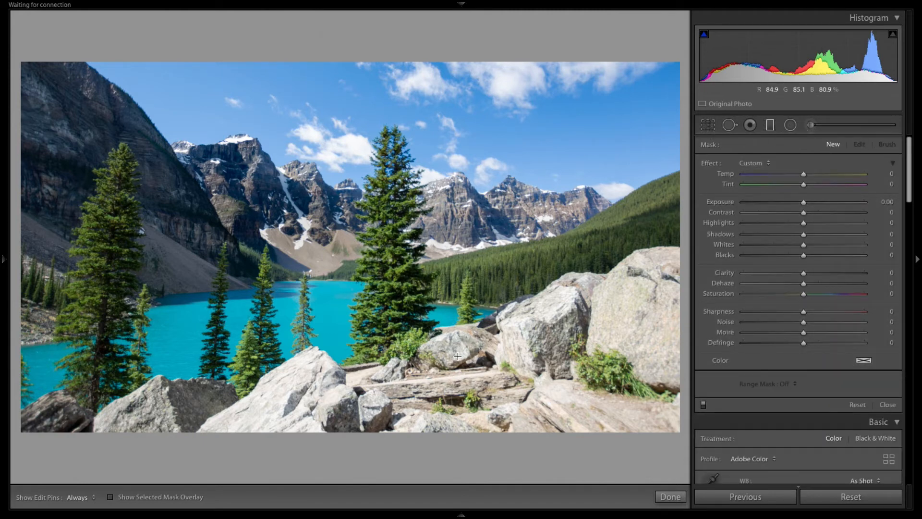
pyautogui.moveTo(457, 357); pyautogui.dragTo(432, 277)
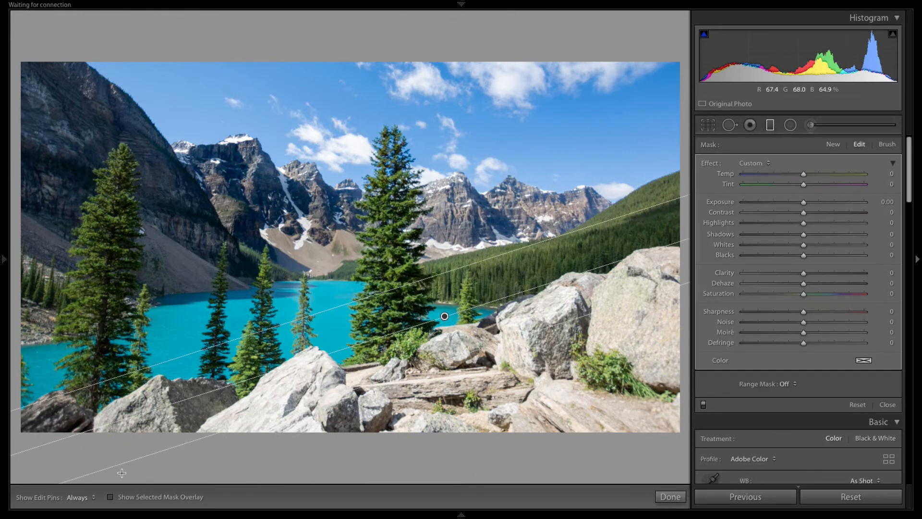
pyautogui.click(110, 497)
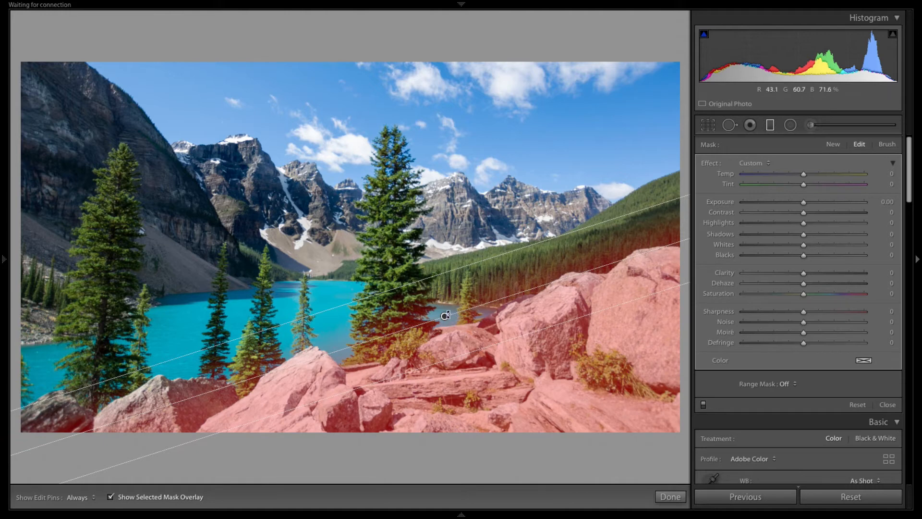
# Step: Reposition the graduated filter and adjust its angle so that it follows the upper edge of the foreground rocks
pyautogui.moveTo(444, 316)
pyautogui.mouseDown()
pyautogui.moveTo(458, 331)
pyautogui.moveTo(455, 324)
pyautogui.mouseUp()
pyautogui.moveTo(473, 274)
pyautogui.mouseDown()
pyautogui.moveTo(476, 289)
pyautogui.moveTo(423, 157)
pyautogui.moveTo(481, 264)
pyautogui.moveTo(485, 294)
pyautogui.moveTo(485, 287)
pyautogui.mouseUp()
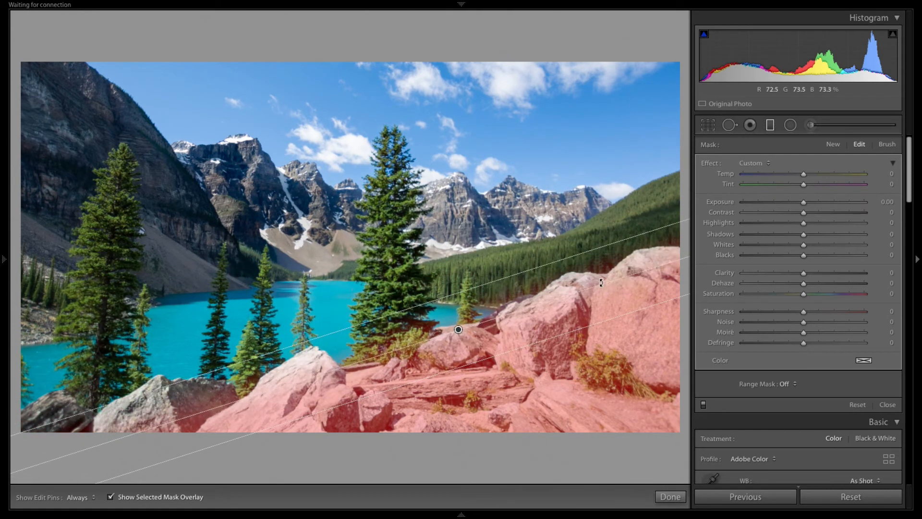
pyautogui.moveTo(602, 281); pyautogui.dragTo(604, 286)
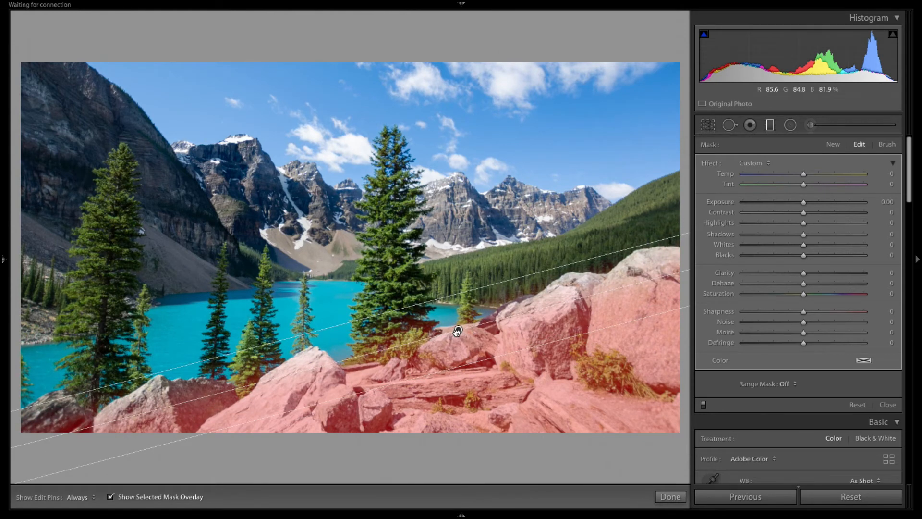
pyautogui.moveTo(458, 330); pyautogui.dragTo(458, 326)
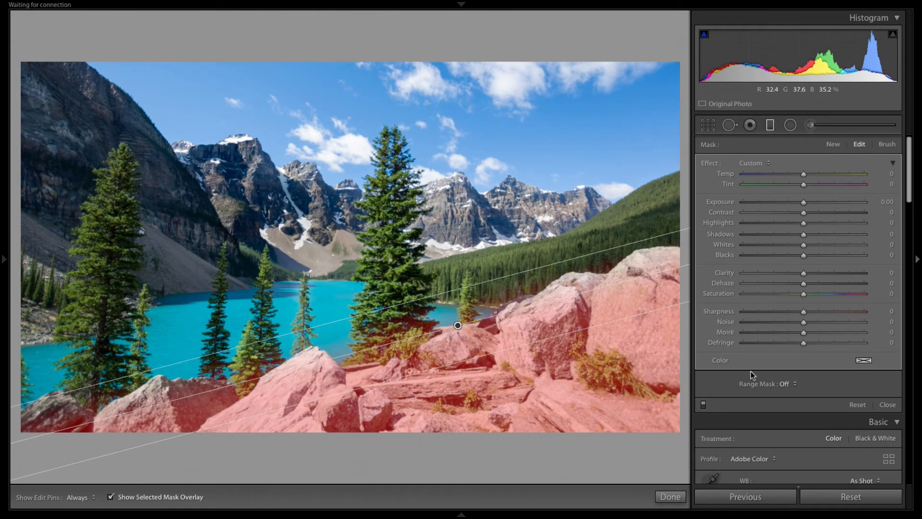
# Step: Set the graduated filter's Range Mask to Luminance and shift the filter slightly up toward the lake and forest
pyautogui.click(790, 384)
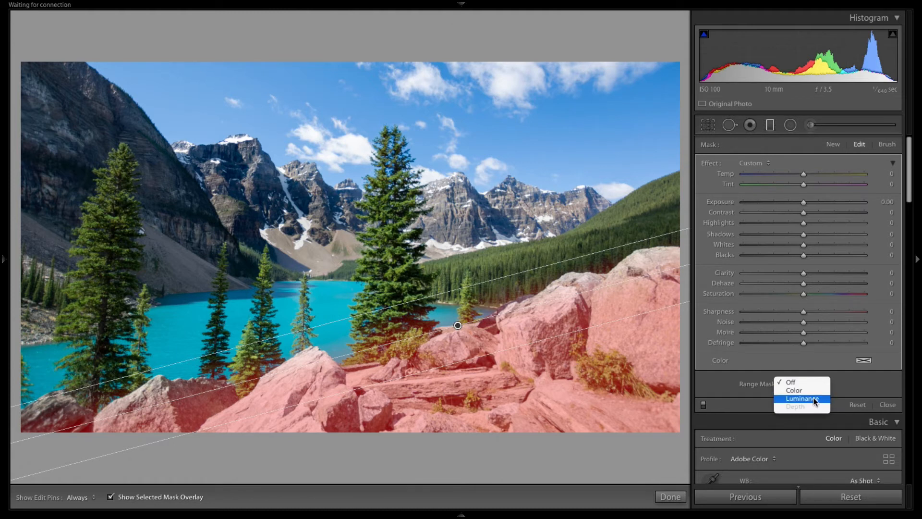
pyautogui.click(816, 400)
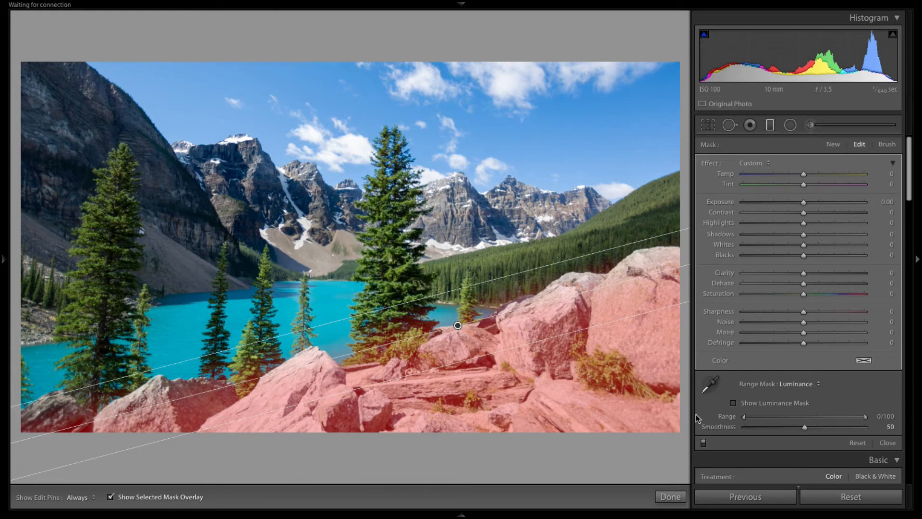
pyautogui.moveTo(458, 325); pyautogui.dragTo(455, 310)
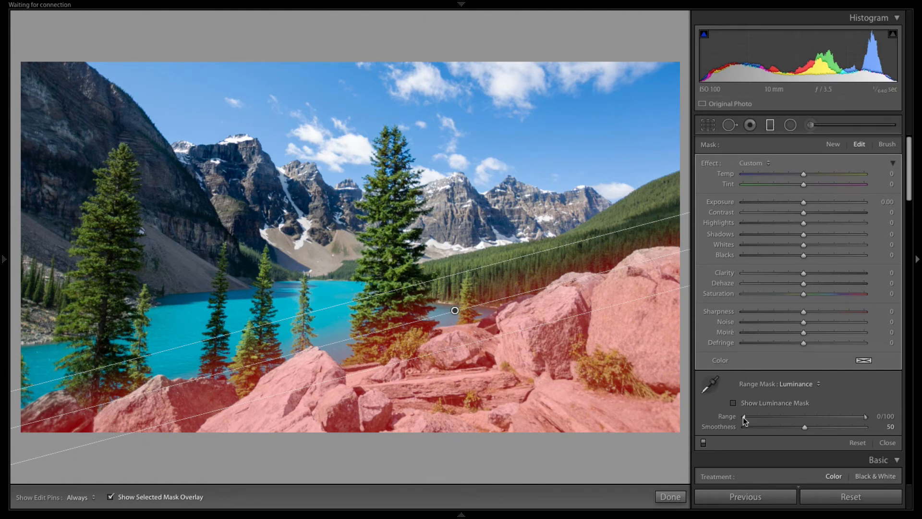
# Step: Narrow the foreground filter's luminance range to 44/100 and set its Exposure to -0.91, Shadows to -35 and Blacks to -31
pyautogui.moveTo(742, 417); pyautogui.dragTo(798, 416)
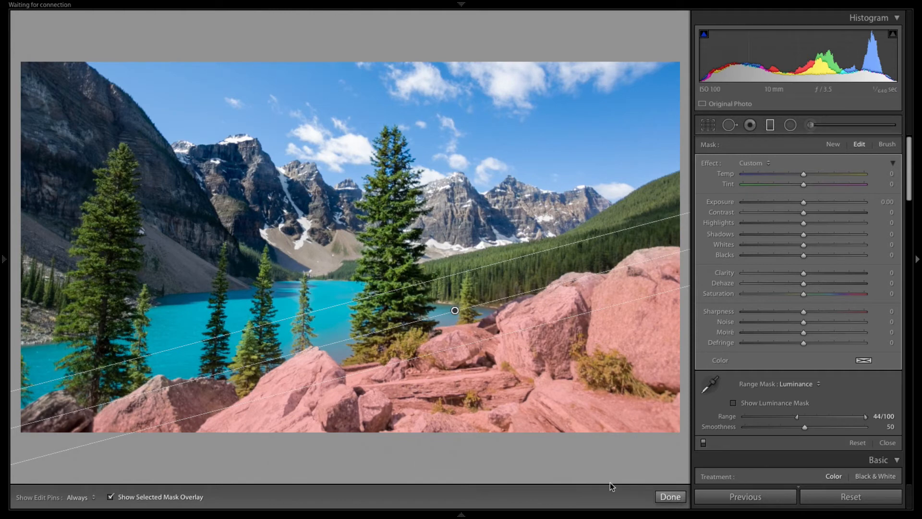
pyautogui.click(151, 499)
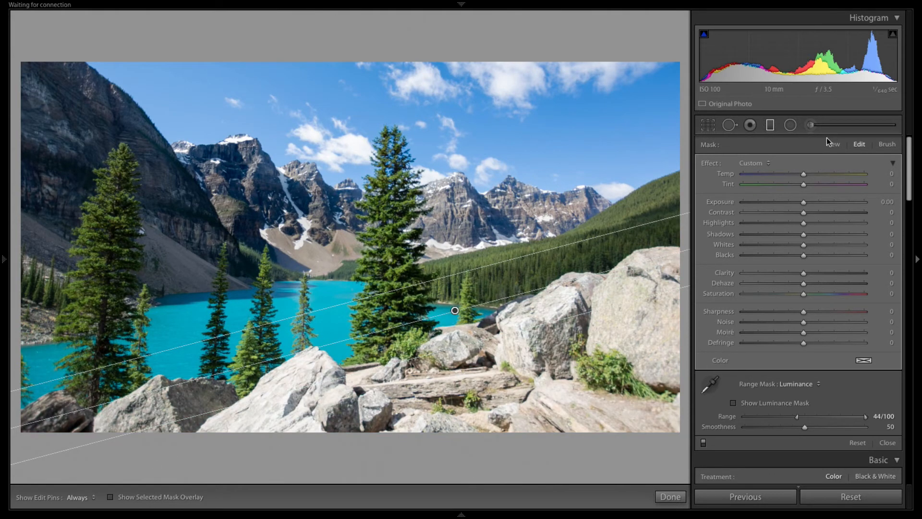
pyautogui.moveTo(803, 202); pyautogui.dragTo(790, 201)
pyautogui.moveTo(766, 235); pyautogui.dragTo(783, 235)
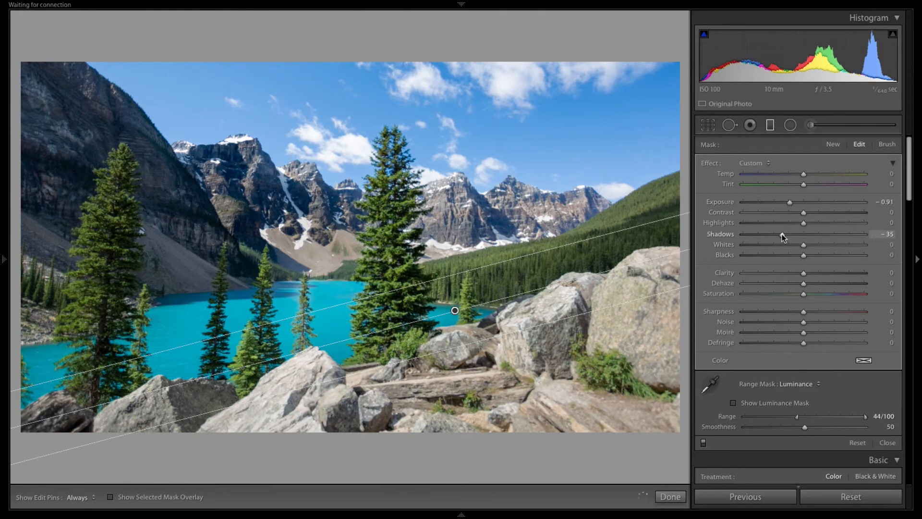
pyautogui.click(777, 255)
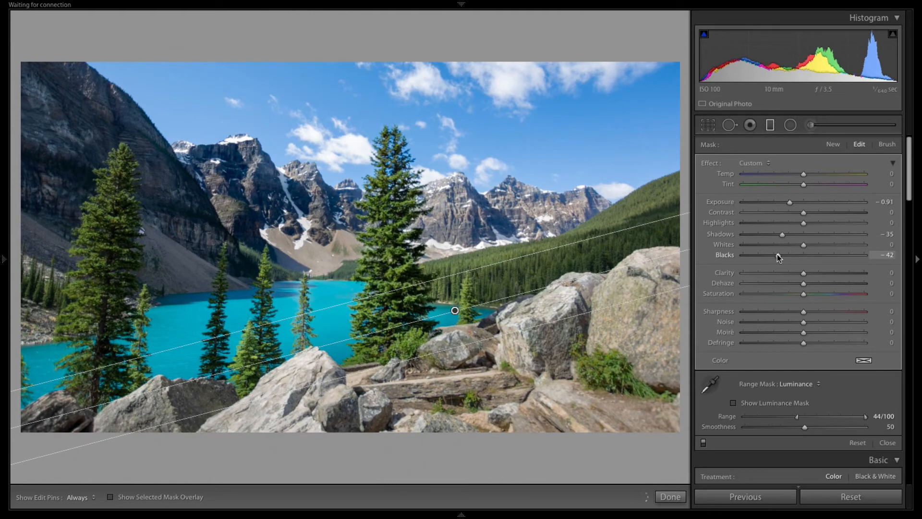
pyautogui.moveTo(778, 258); pyautogui.dragTo(786, 258)
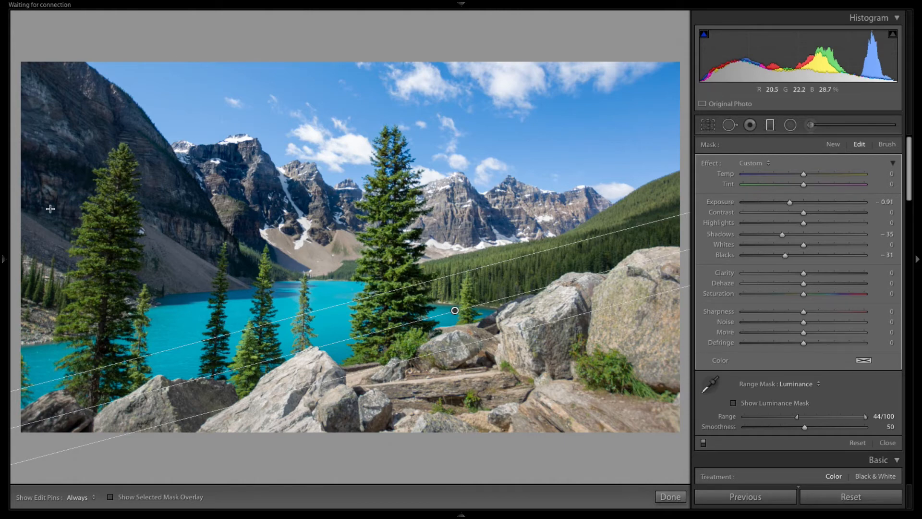
pyautogui.click(668, 497)
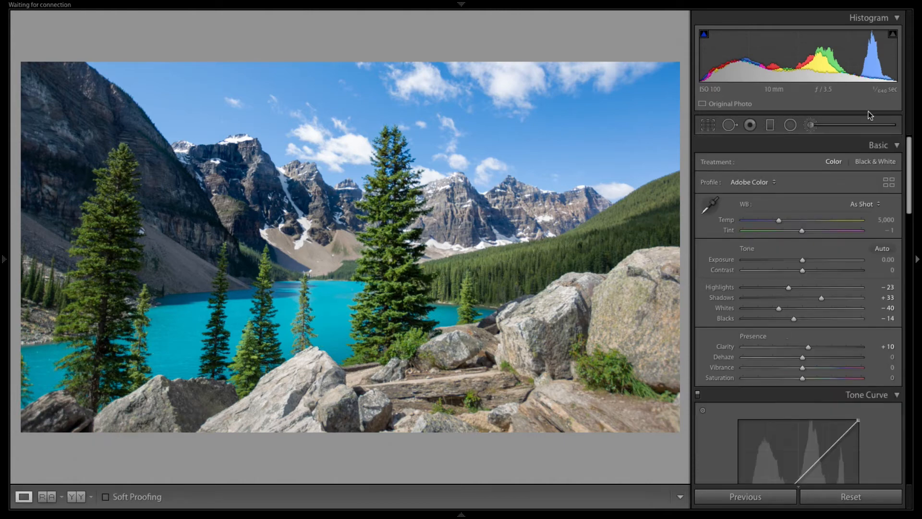
# Step: Paint an Adjustment Brush mask over the dark mountainside beyond the tall near-shore pine, using size 14.9 with Auto Mask and the overlay for guidance
pyautogui.click(812, 127)
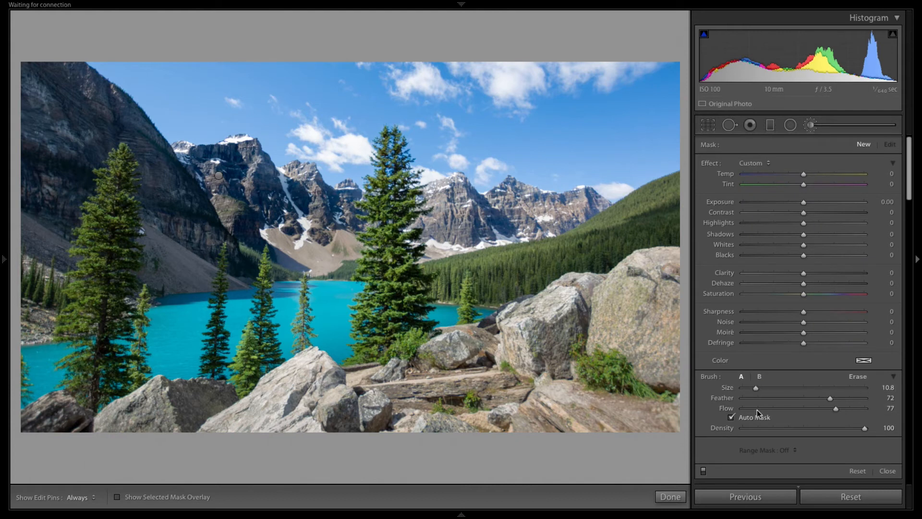
pyautogui.click(117, 498)
pyautogui.moveTo(755, 388); pyautogui.dragTo(761, 388)
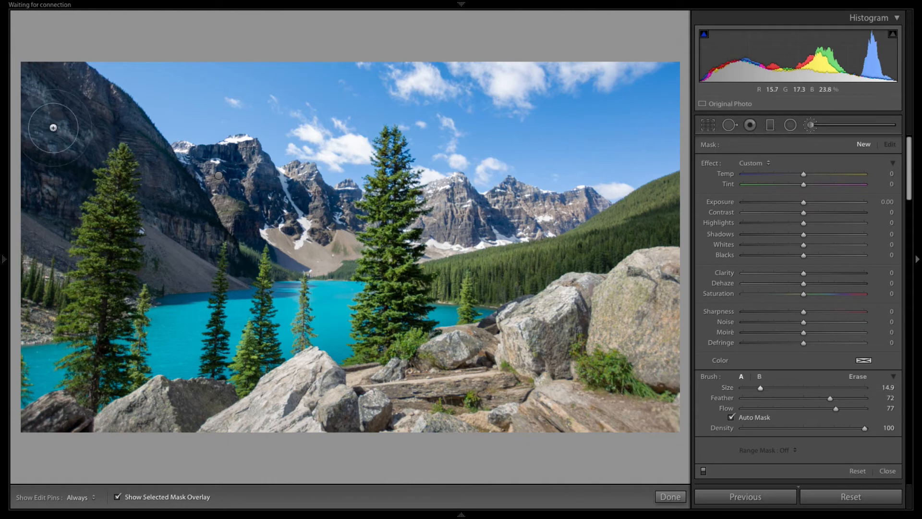
pyautogui.moveTo(62, 88)
pyautogui.mouseDown()
pyautogui.moveTo(48, 98)
pyautogui.moveTo(48, 144)
pyautogui.mouseUp()
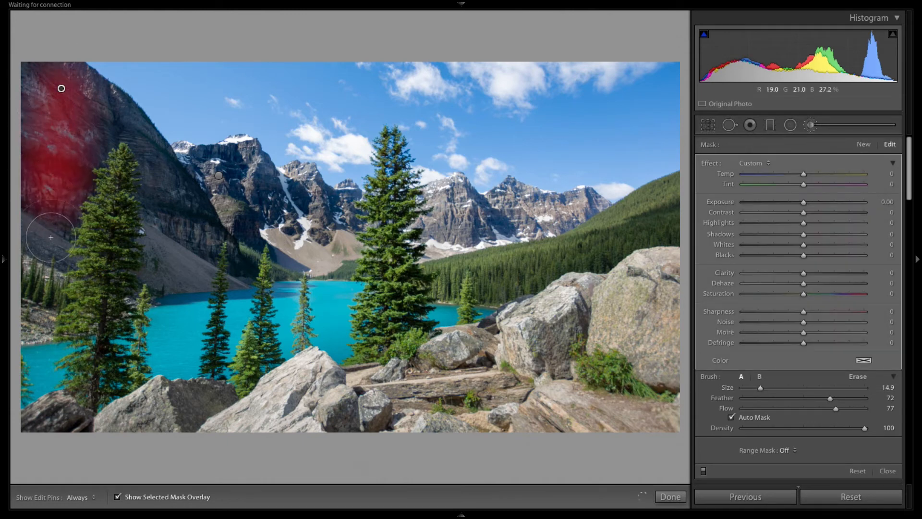
pyautogui.press('h')
pyautogui.moveTo(45, 229)
pyautogui.mouseDown()
pyautogui.moveTo(37, 97)
pyautogui.moveTo(51, 88)
pyautogui.moveTo(139, 143)
pyautogui.moveTo(211, 257)
pyautogui.moveTo(178, 270)
pyautogui.moveTo(166, 226)
pyautogui.moveTo(166, 259)
pyautogui.moveTo(208, 255)
pyautogui.moveTo(197, 220)
pyautogui.moveTo(123, 118)
pyautogui.moveTo(59, 90)
pyautogui.moveTo(43, 182)
pyautogui.moveTo(47, 245)
pyautogui.moveTo(34, 218)
pyautogui.moveTo(29, 72)
pyautogui.moveTo(57, 89)
pyautogui.moveTo(75, 87)
pyautogui.moveTo(112, 130)
pyautogui.moveTo(67, 213)
pyautogui.moveTo(88, 146)
pyautogui.moveTo(69, 249)
pyautogui.moveTo(47, 95)
pyautogui.mouseUp()
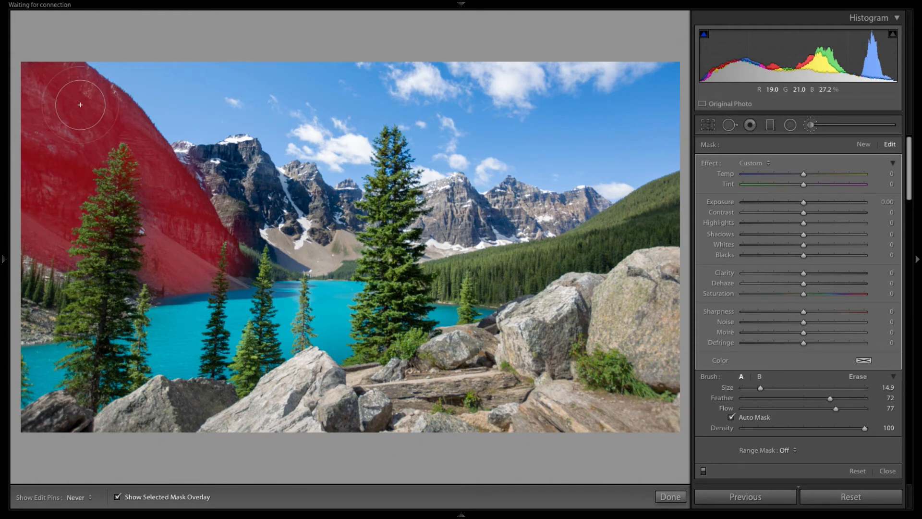
pyautogui.press('h')
pyautogui.moveTo(156, 235)
pyautogui.mouseDown()
pyautogui.moveTo(164, 272)
pyautogui.moveTo(184, 267)
pyautogui.mouseUp()
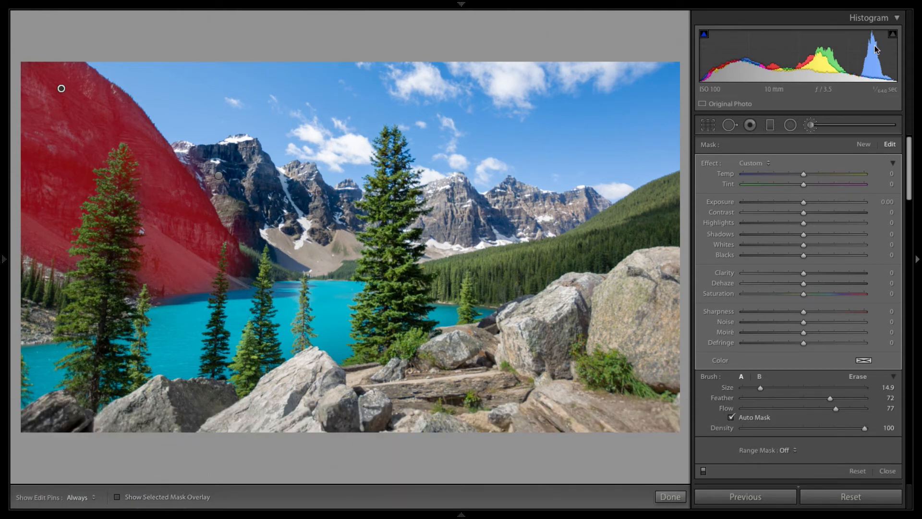
pyautogui.press('o')
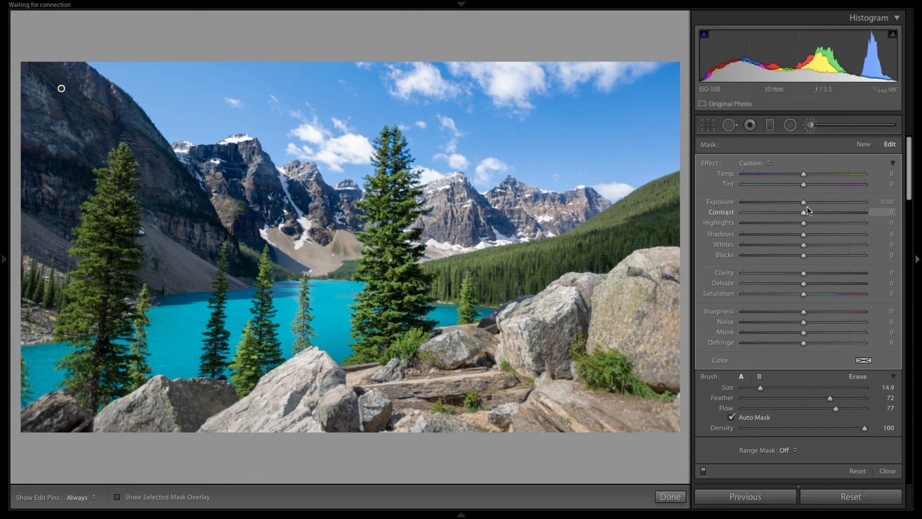
# Step: Set the mountainside brush adjustment to Exposure 0.99, Highlights 48, Shadows 25, Whites 40, Blacks -34 and Temp 20
pyautogui.moveTo(817, 201); pyautogui.dragTo(821, 204)
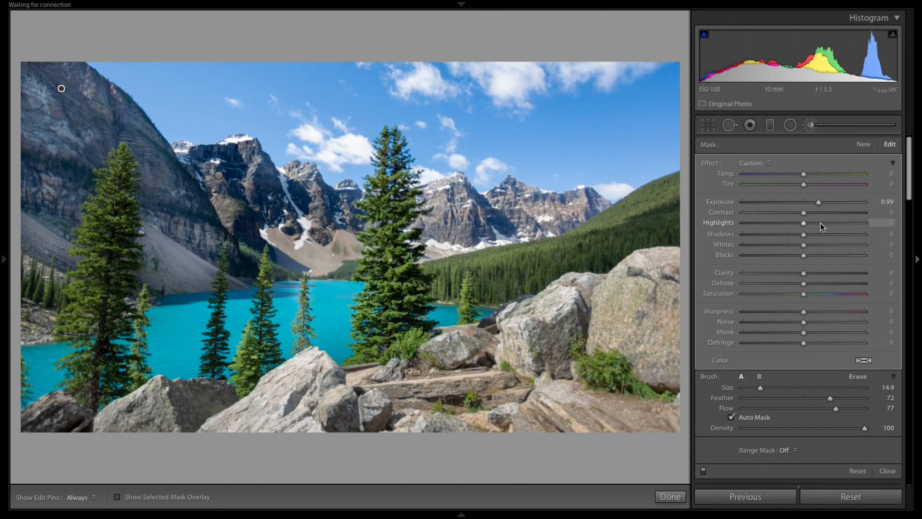
pyautogui.moveTo(821, 223); pyautogui.dragTo(832, 225)
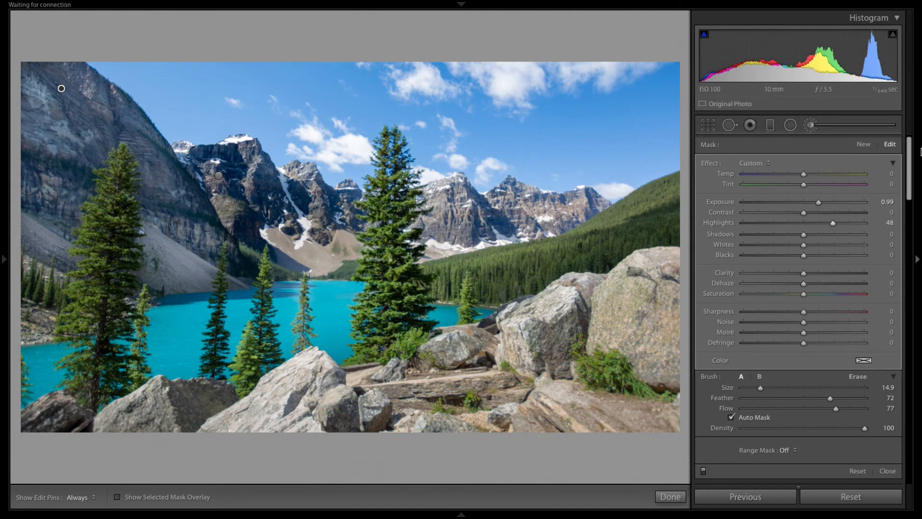
pyautogui.moveTo(804, 255); pyautogui.dragTo(783, 257)
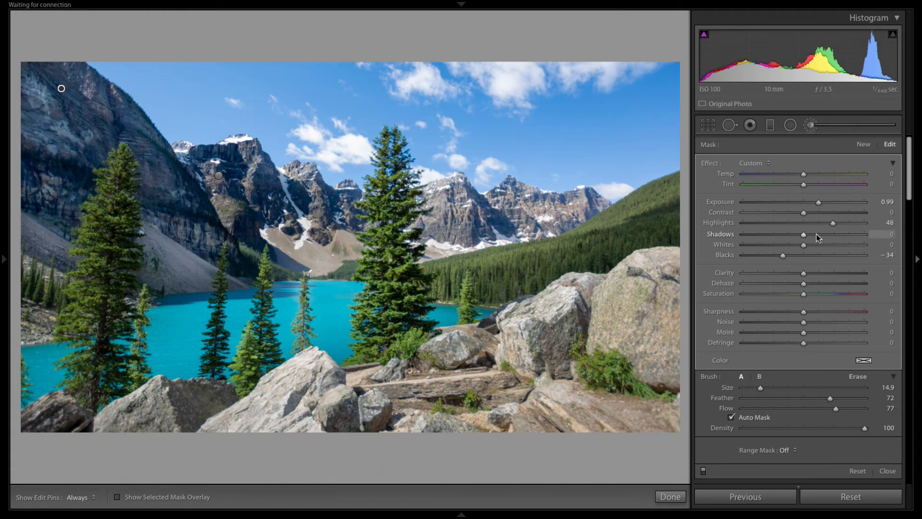
pyautogui.moveTo(834, 235); pyautogui.dragTo(824, 237)
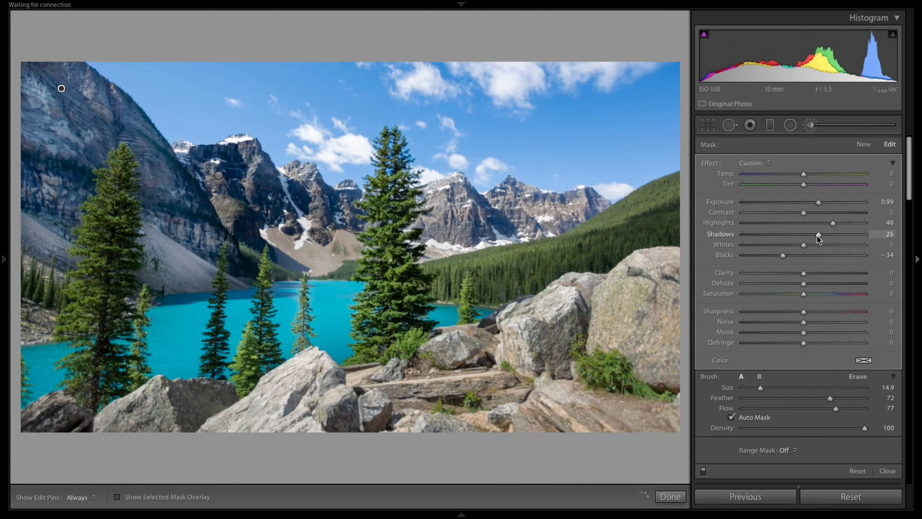
pyautogui.moveTo(804, 245); pyautogui.dragTo(827, 246)
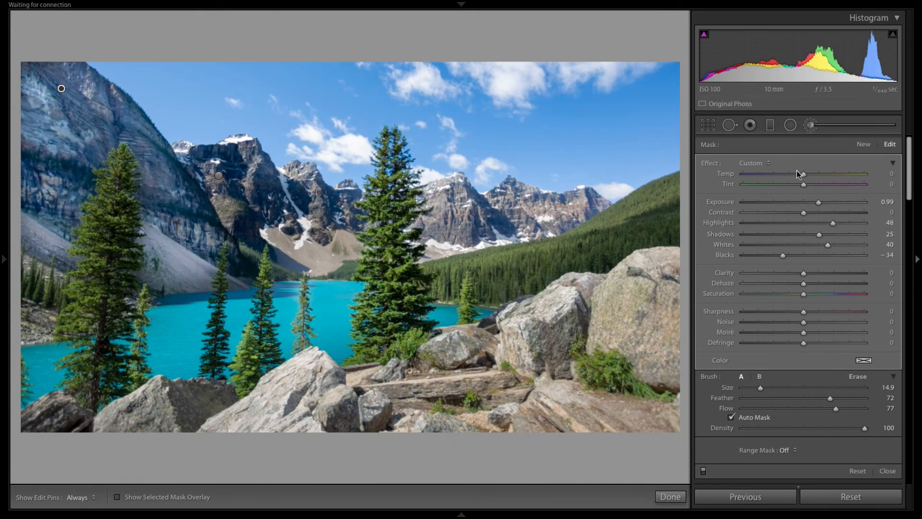
pyautogui.moveTo(804, 173); pyautogui.dragTo(816, 174)
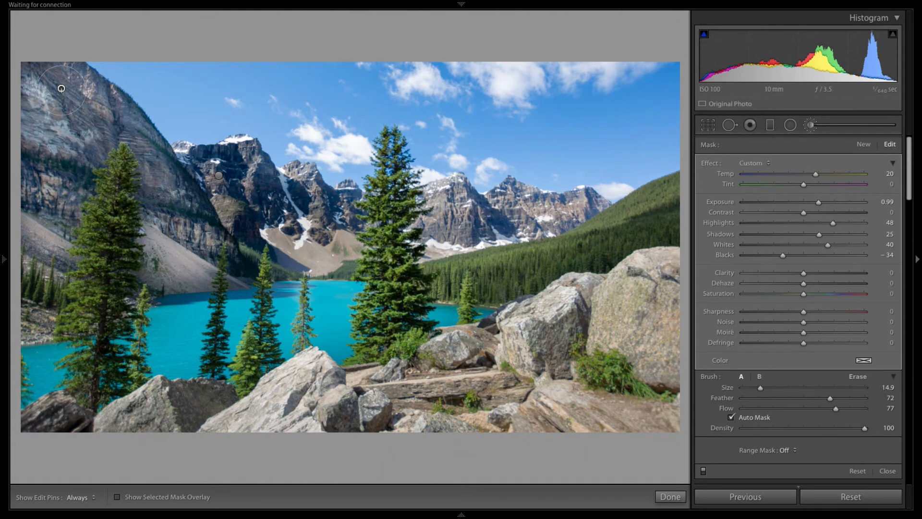
# Step: Delete the mountainside brush adjustment to compare the photo without it, and undo the deletion
pyautogui.press('Delete')
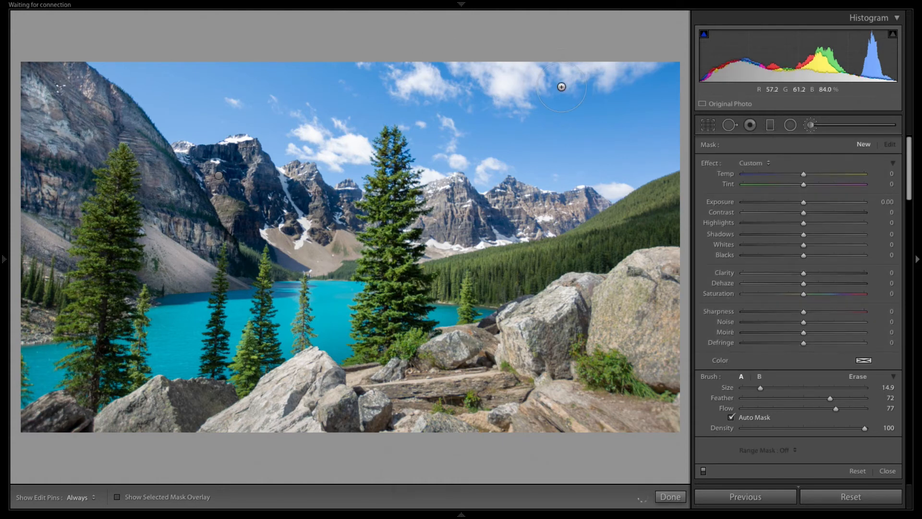
pyautogui.hotkey('ctrl', 'z')
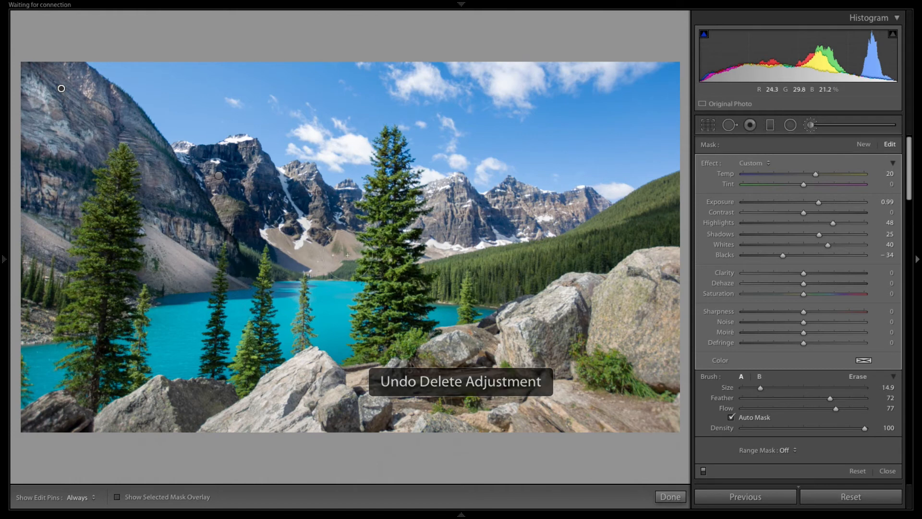
# Step: Reduce the brush size to 6.3, inspect the mountainside with the edit pins hidden, and finish the brush adjustment
pyautogui.moveTo(749, 388); pyautogui.dragTo(747, 388)
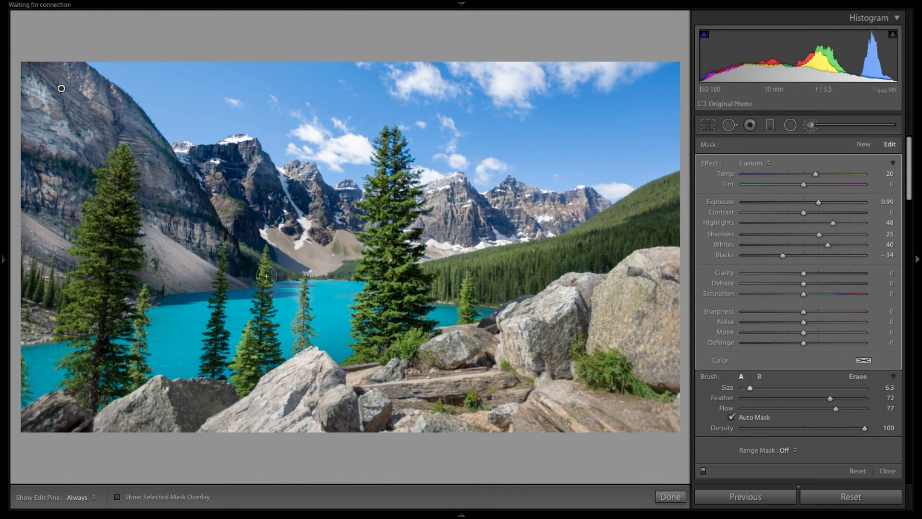
pyautogui.press('h')
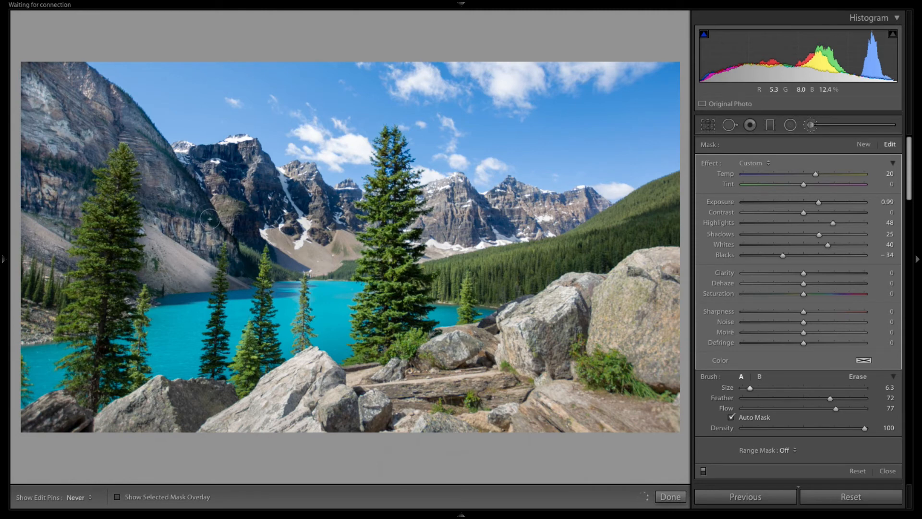
pyautogui.press('h')
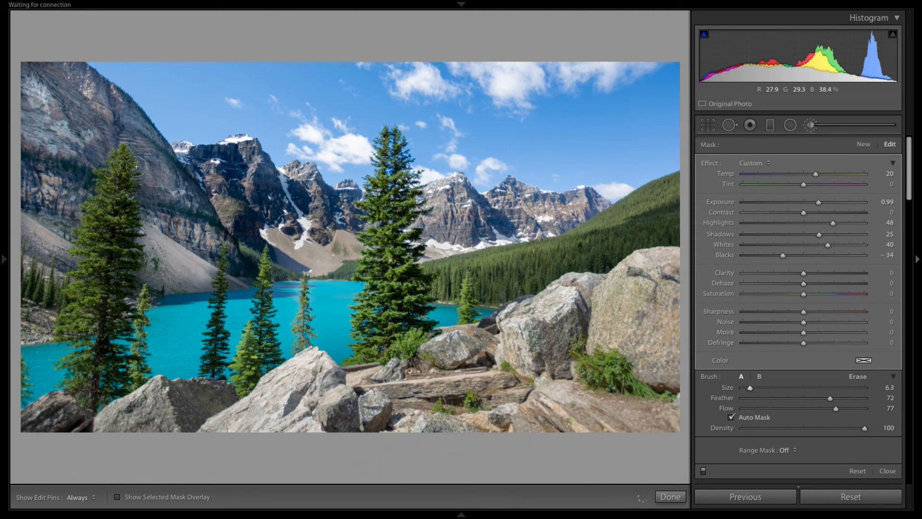
pyautogui.press('h')
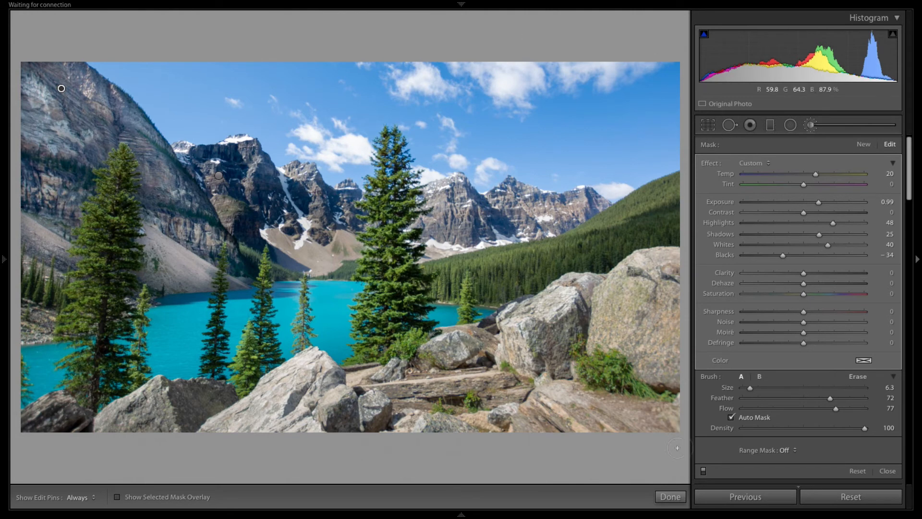
pyautogui.click(671, 497)
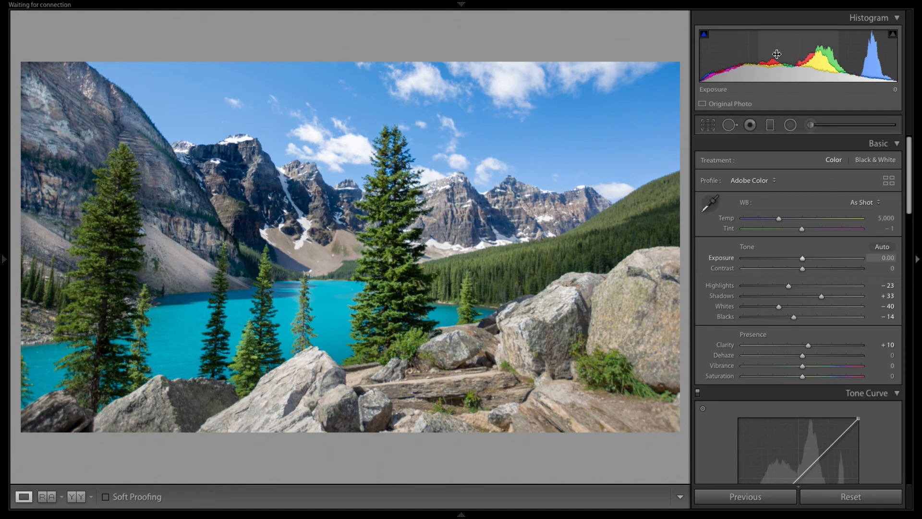
# Step: Draw a nearly horizontal Graduated Filter down from the sky across the mountain peaks, and reposition it slightly lower
pyautogui.click(770, 125)
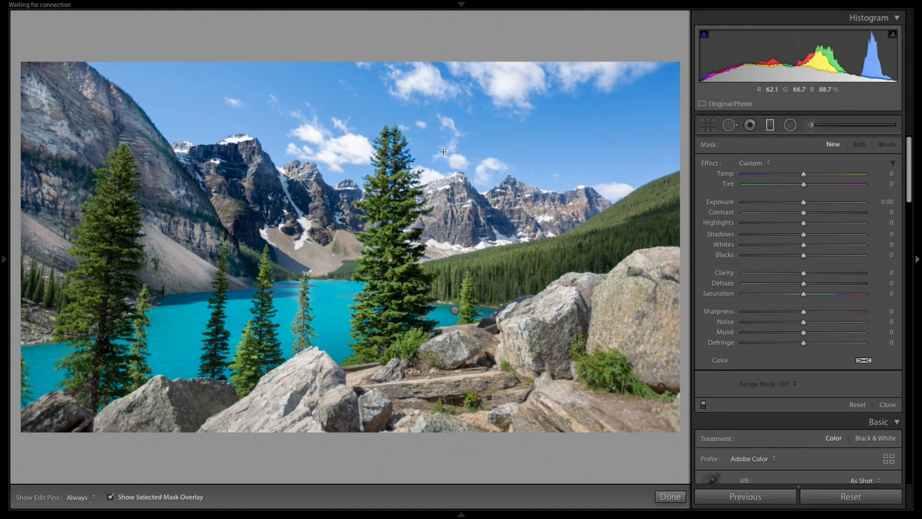
pyautogui.moveTo(441, 147); pyautogui.dragTo(440, 214)
pyautogui.moveTo(440, 180); pyautogui.dragTo(430, 190)
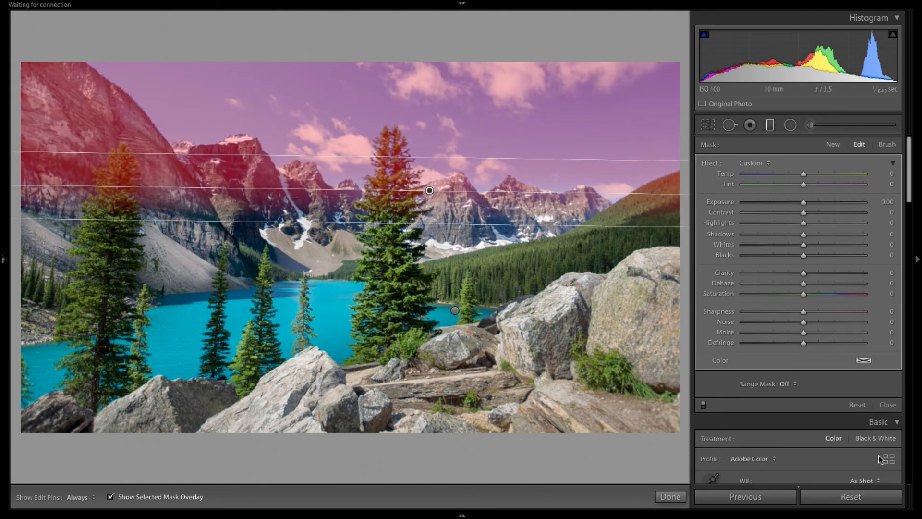
# Step: Give the sky filter a Color range mask sampled from the blue sky, set its Amount to 47 and close the filter
pyautogui.click(791, 384)
pyautogui.click(798, 392)
pyautogui.click(712, 385)
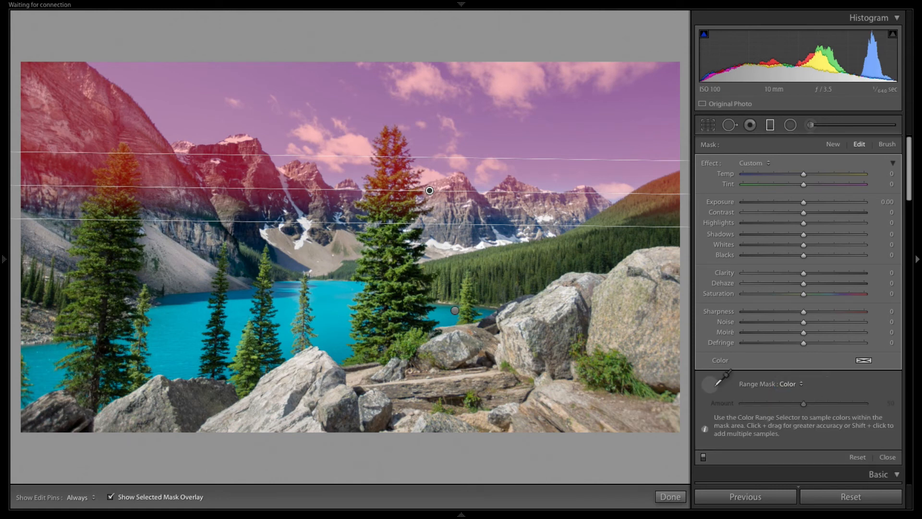
pyautogui.click(251, 80)
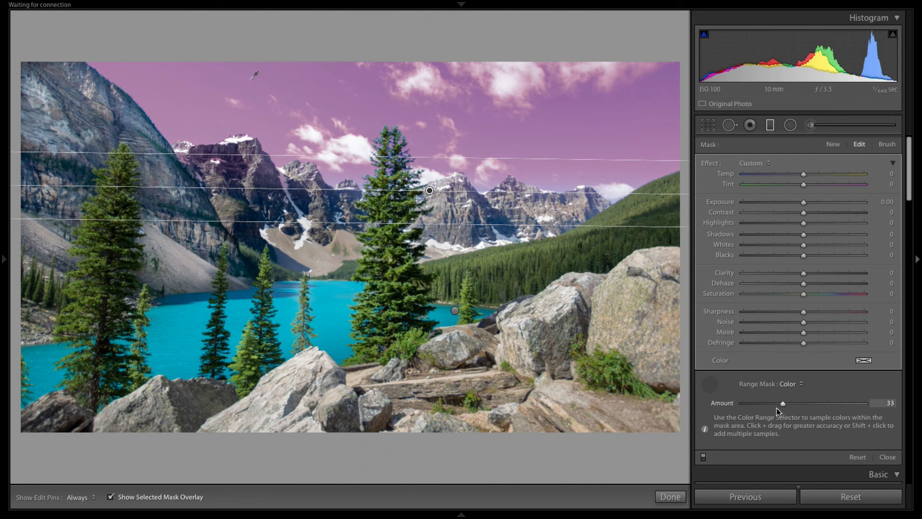
pyautogui.moveTo(777, 408); pyautogui.dragTo(798, 403)
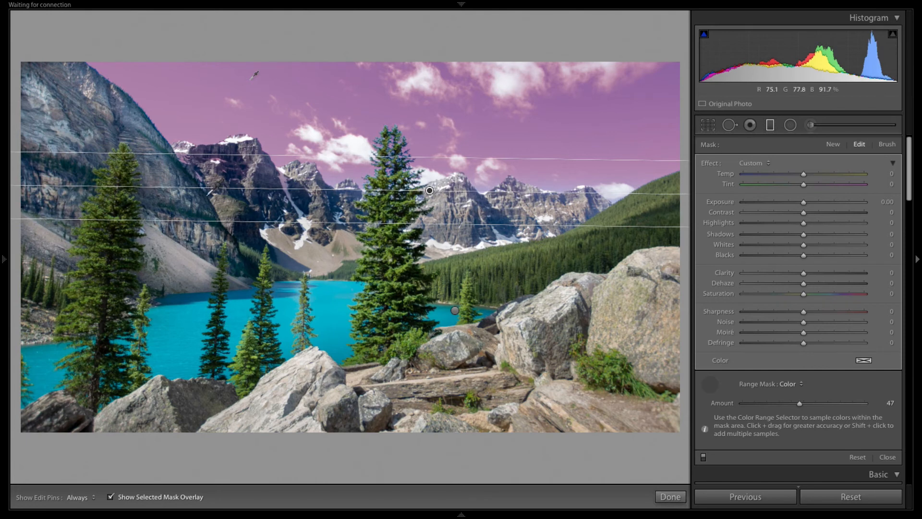
pyautogui.click(670, 496)
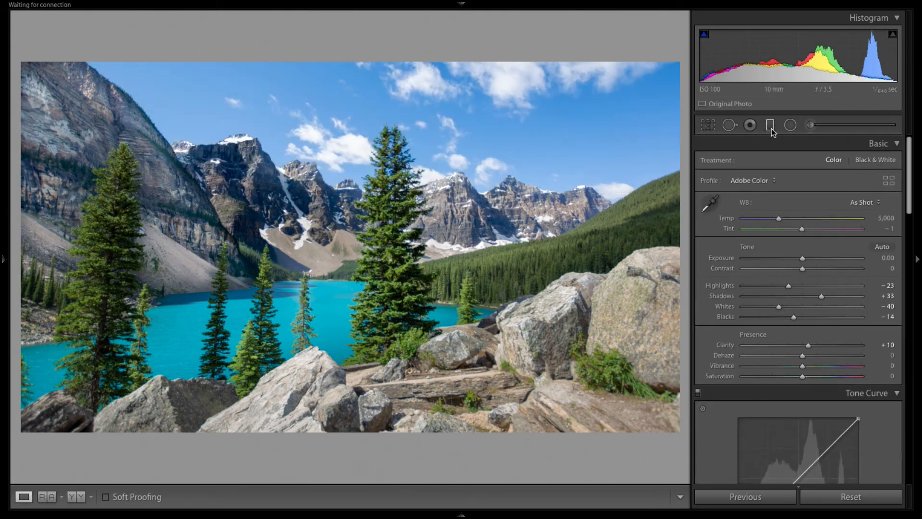
# Step: Reopen the sky Graduated Filter for editing, hide its mask overlay and set its Dehaze to 21
pyautogui.click(770, 126)
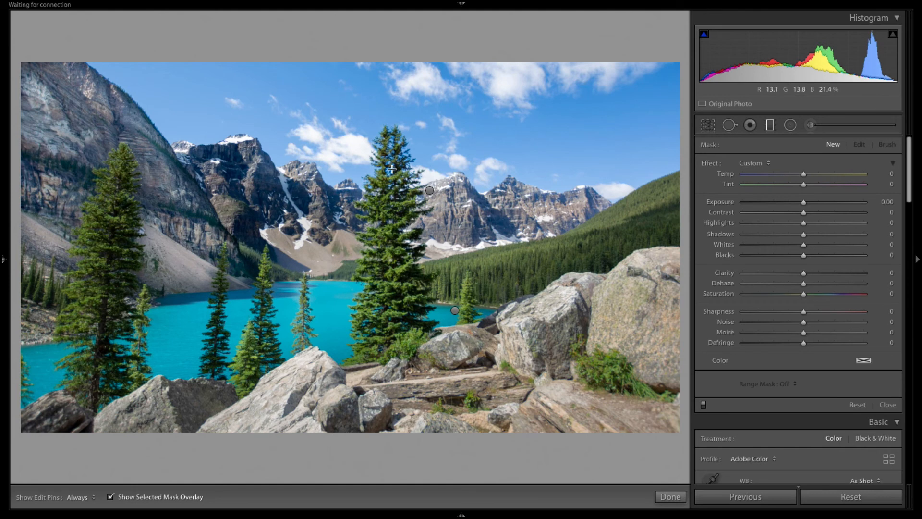
pyautogui.click(429, 191)
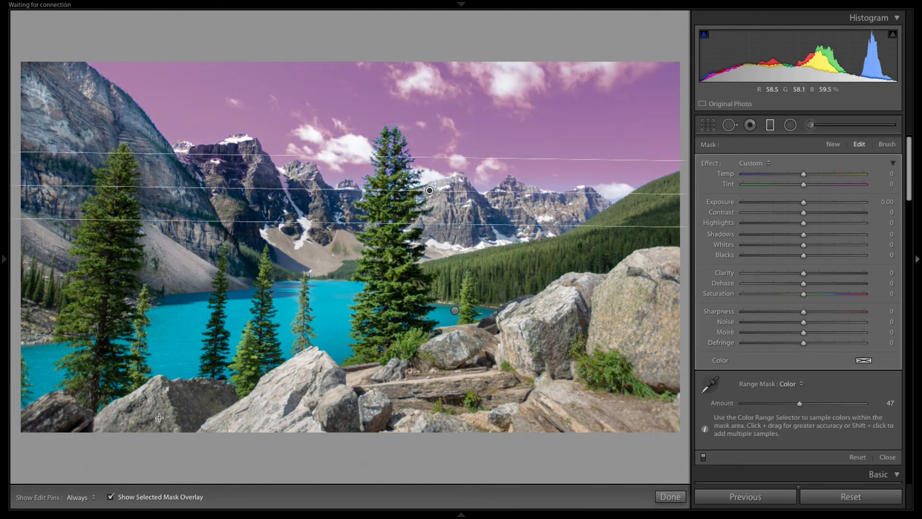
pyautogui.press('o')
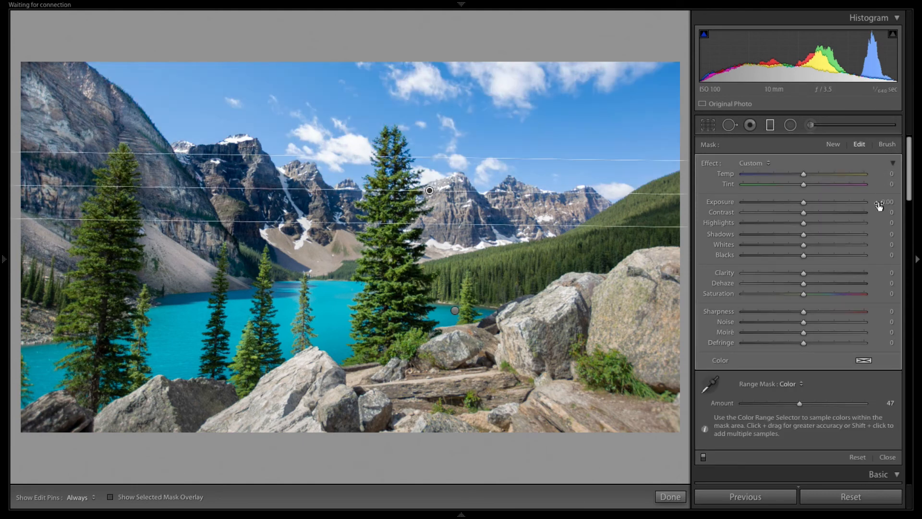
pyautogui.click(822, 284)
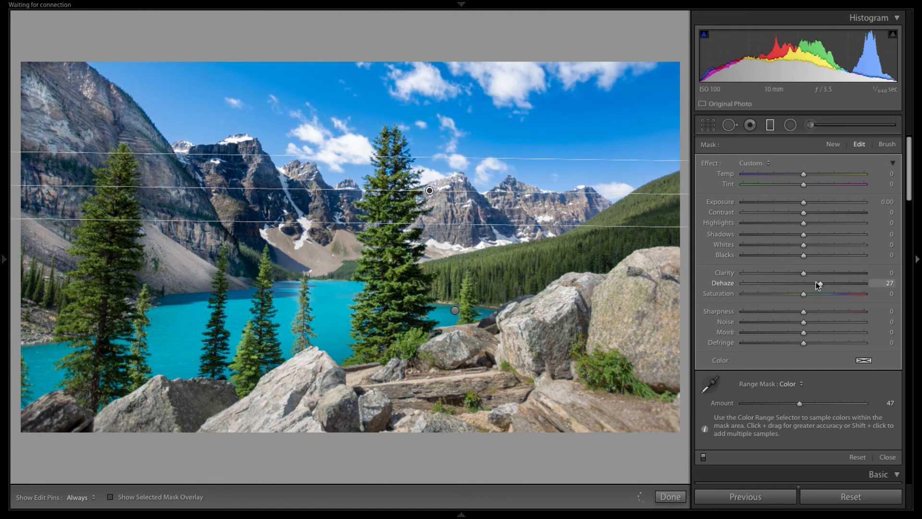
pyautogui.moveTo(804, 285); pyautogui.dragTo(816, 285)
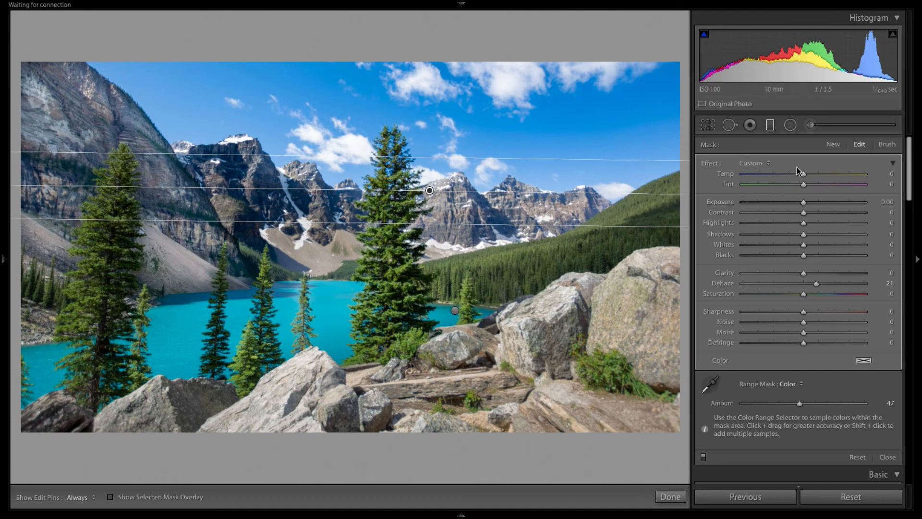
# Step: Compare a warm and a cool temperature on the sky filter, and set its Temp to -17
pyautogui.moveTo(830, 171); pyautogui.dragTo(844, 171)
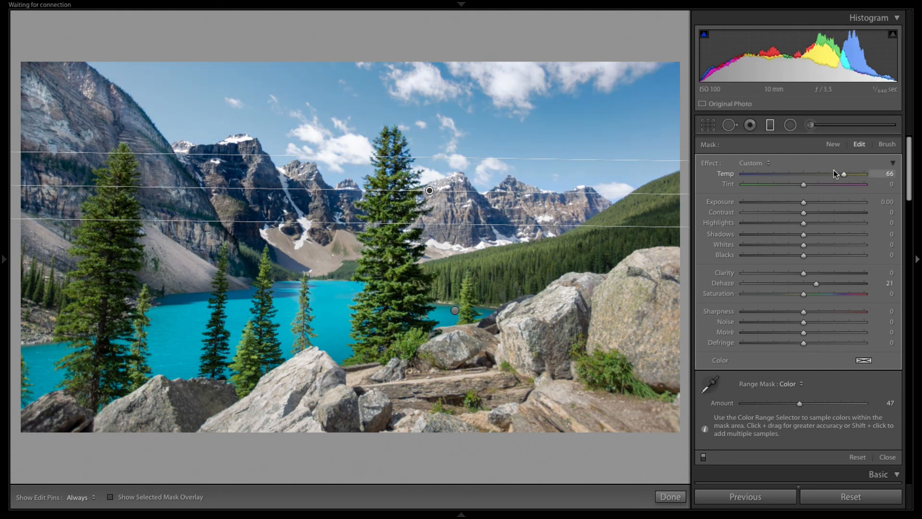
pyautogui.click(792, 173)
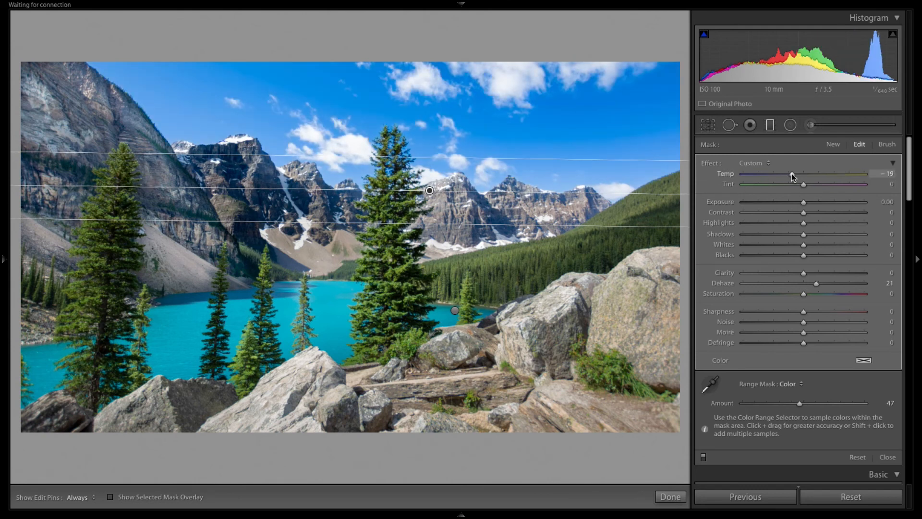
pyautogui.moveTo(788, 174); pyautogui.dragTo(794, 171)
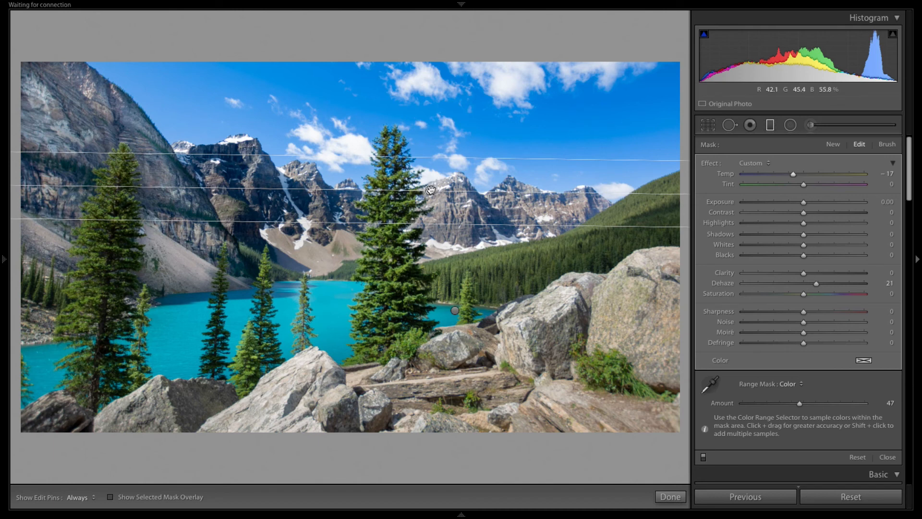
# Step: Delete the sky filter to compare the photo without it, undo the deletion and finish the filter adjustment
pyautogui.press('Delete')
pyautogui.hotkey('ctrl', 'z')
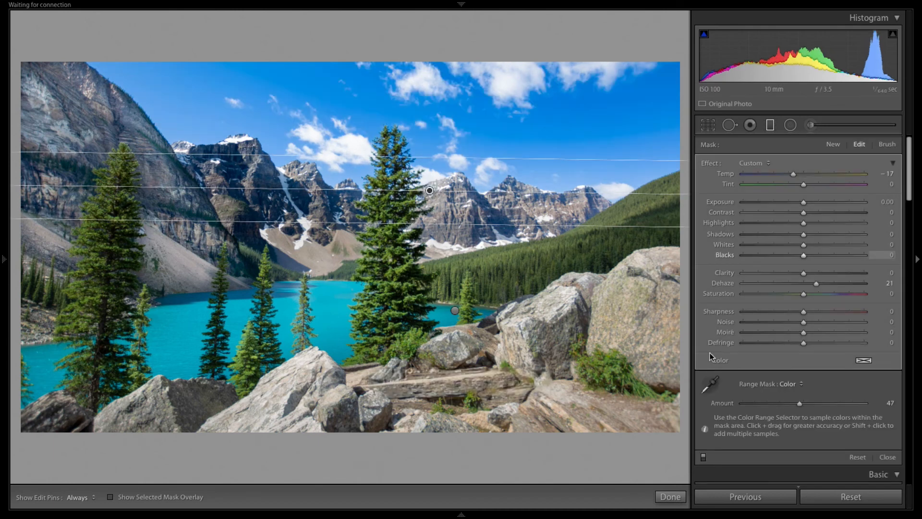
pyautogui.click(671, 496)
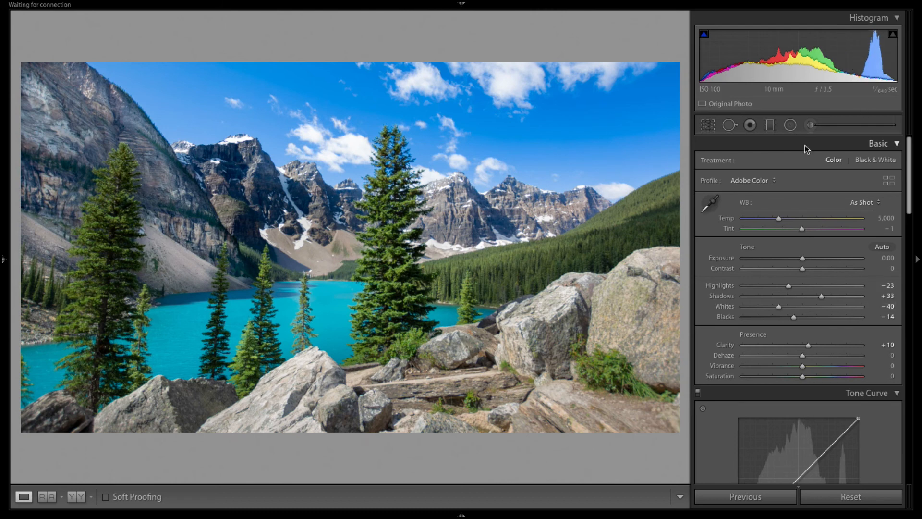
# Step: Switch repeatedly between the original and the edited photo to compare the overall effect of all adjustments
pyautogui.press('\\')
pyautogui.press('\\')
pyautogui.press('\\')
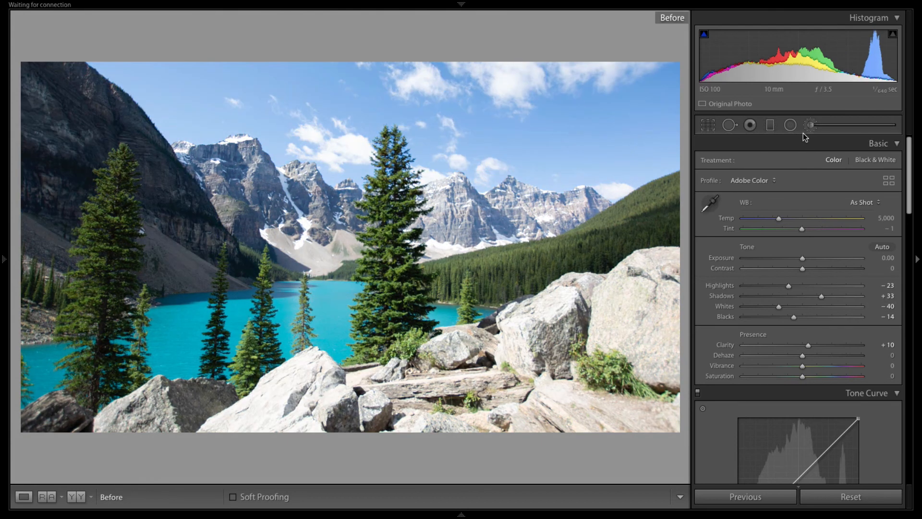
pyautogui.press('\\')
pyautogui.press('\\')
pyautogui.press('\\')
pyautogui.press('\\')
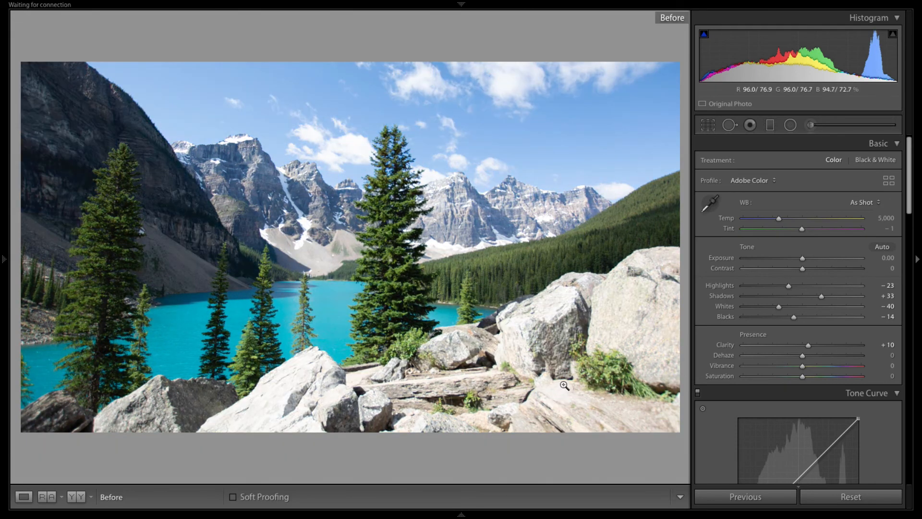
pyautogui.press('\\')
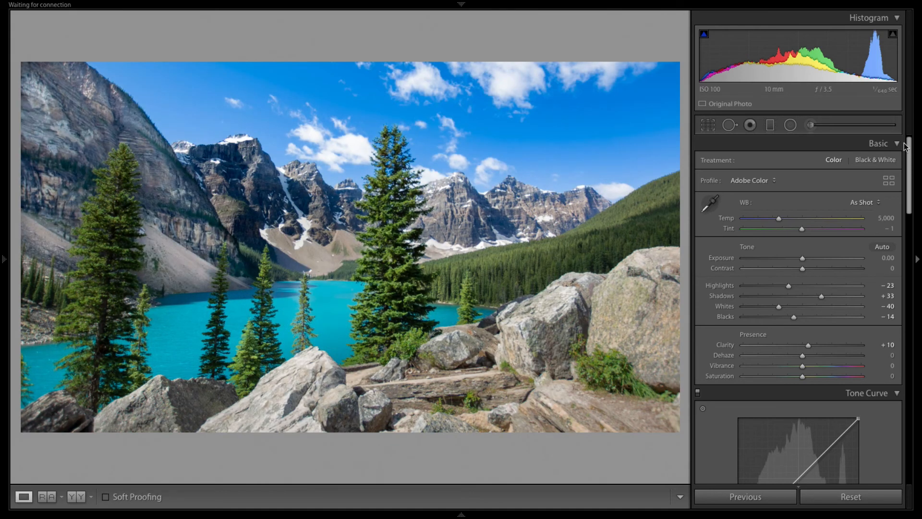
# Step: Try the Medium Contrast point curve preset on the photo's tone curve
pyautogui.moveTo(914, 173); pyautogui.dragTo(916, 213)
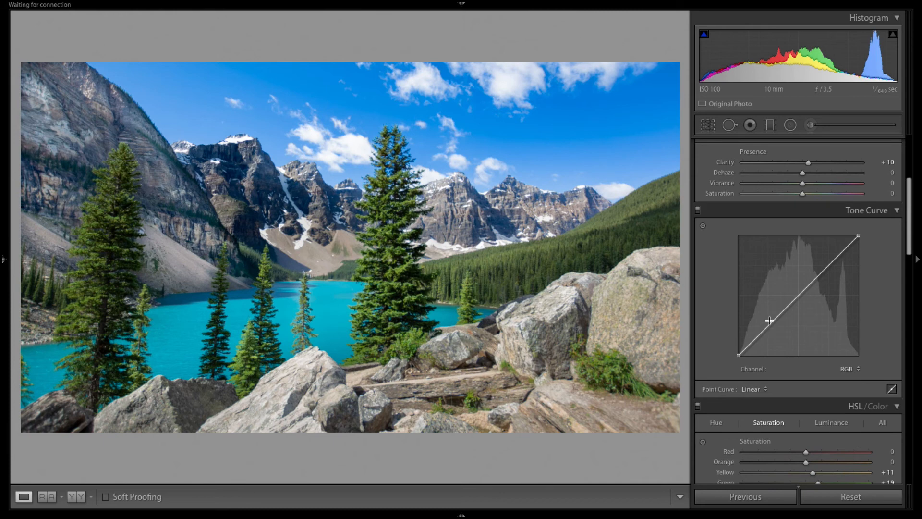
pyautogui.click(760, 395)
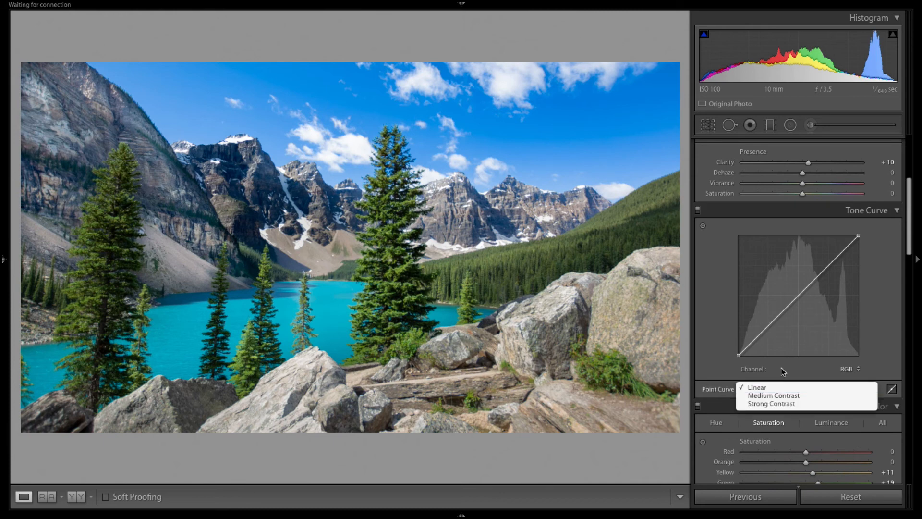
pyautogui.click(713, 327)
pyautogui.click(753, 389)
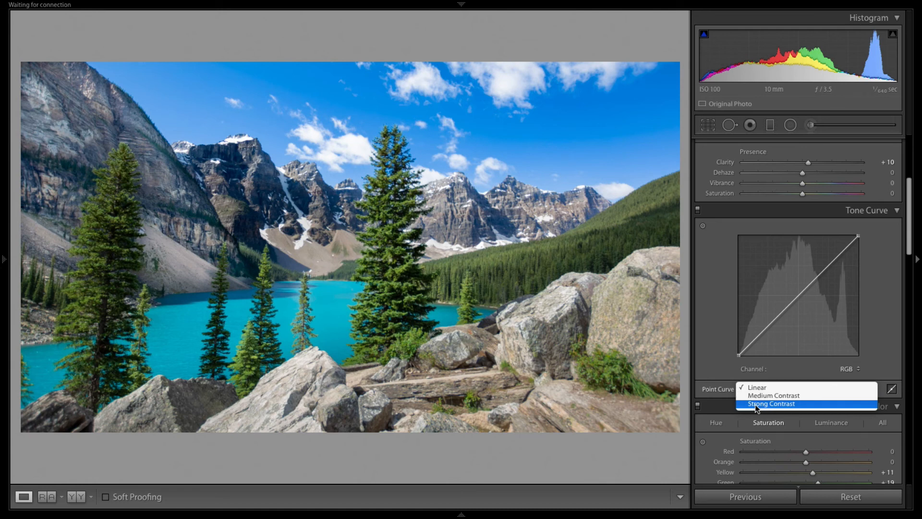
pyautogui.click(760, 397)
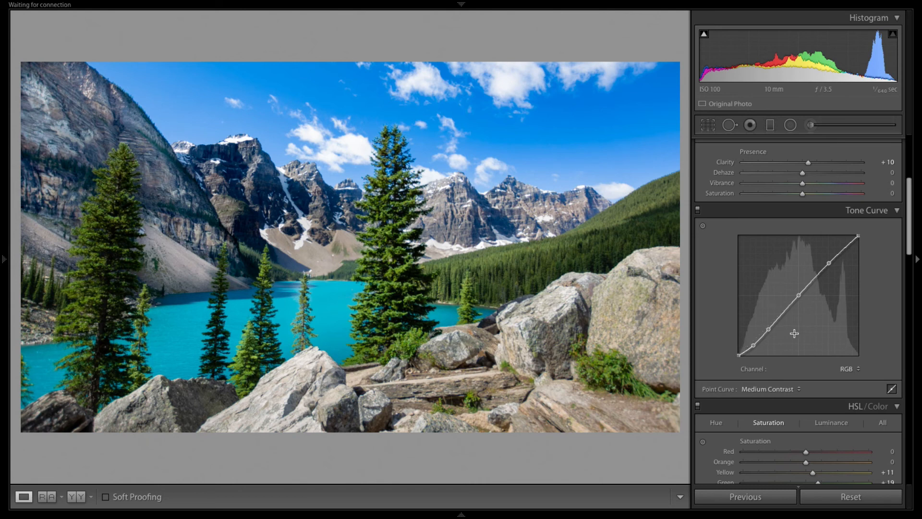
# Step: Return the point curve to Linear, and shape a gentle S-curve by lowering a shadow point and raising a highlight point
pyautogui.click(784, 389)
pyautogui.click(785, 377)
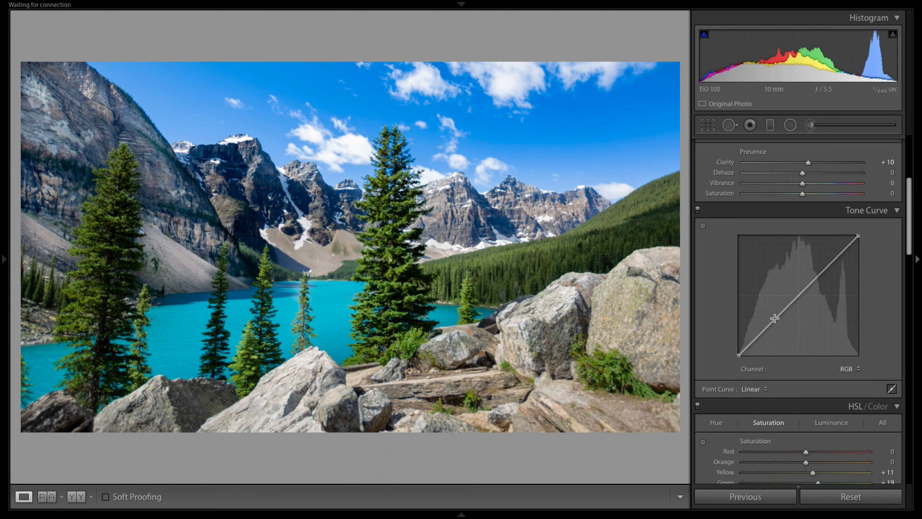
pyautogui.moveTo(774, 318); pyautogui.dragTo(768, 330)
pyautogui.moveTo(823, 276); pyautogui.dragTo(822, 271)
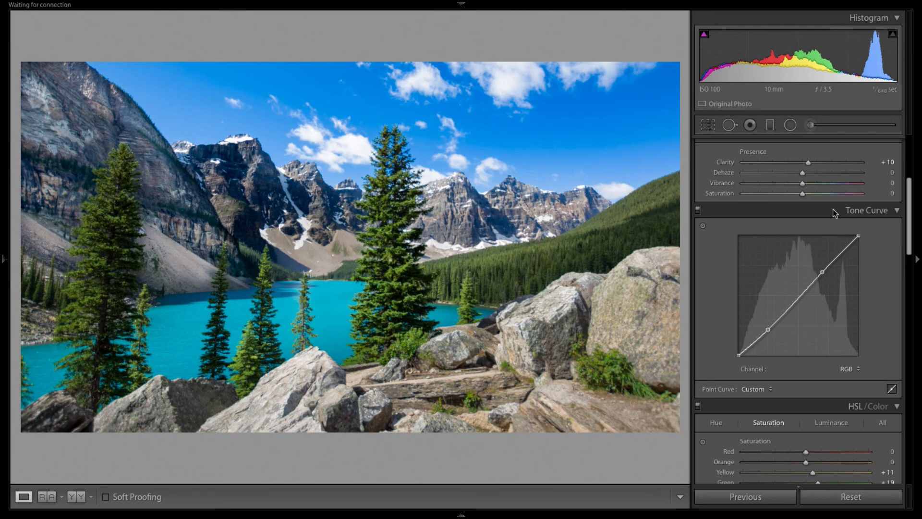
# Step: Test a fully desaturated version of the photo, and set the global Saturation to -4
pyautogui.moveTo(804, 194)
pyautogui.mouseDown()
pyautogui.moveTo(785, 187)
pyautogui.moveTo(796, 194)
pyautogui.mouseUp()
pyautogui.doubleClick(799, 194)
pyautogui.doubleClick(785, 186)
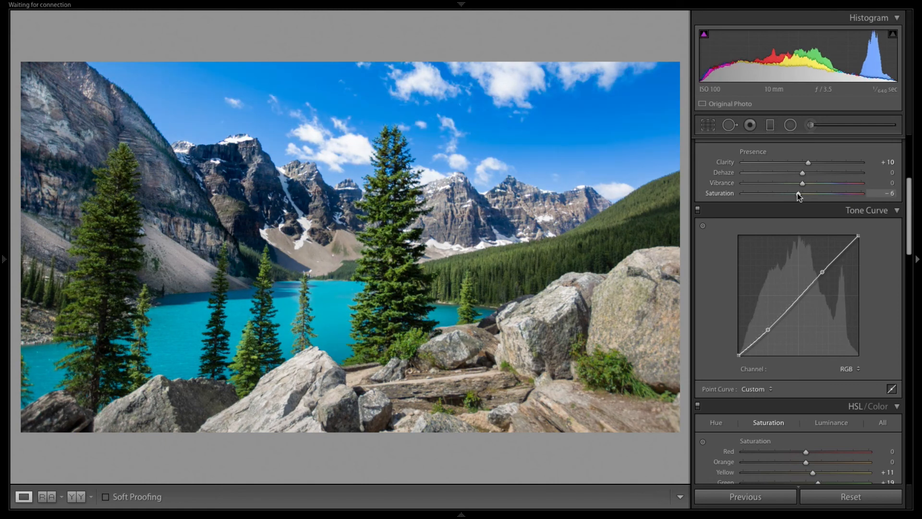
pyautogui.moveTo(798, 193); pyautogui.dragTo(519, 183)
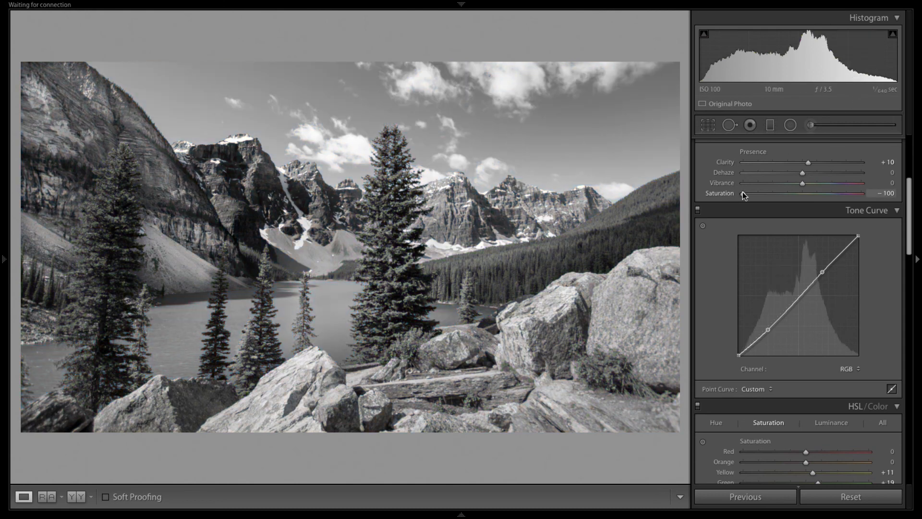
pyautogui.moveTo(743, 193); pyautogui.dragTo(800, 193)
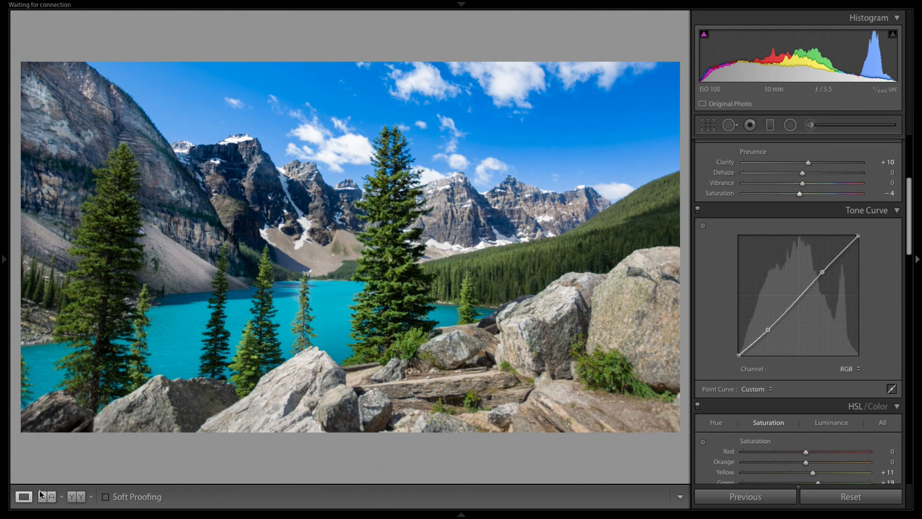
# Step: Cycle through the side-by-side, stacked and split before-and-after views to compare the finished edit with the original
pyautogui.click(77, 496)
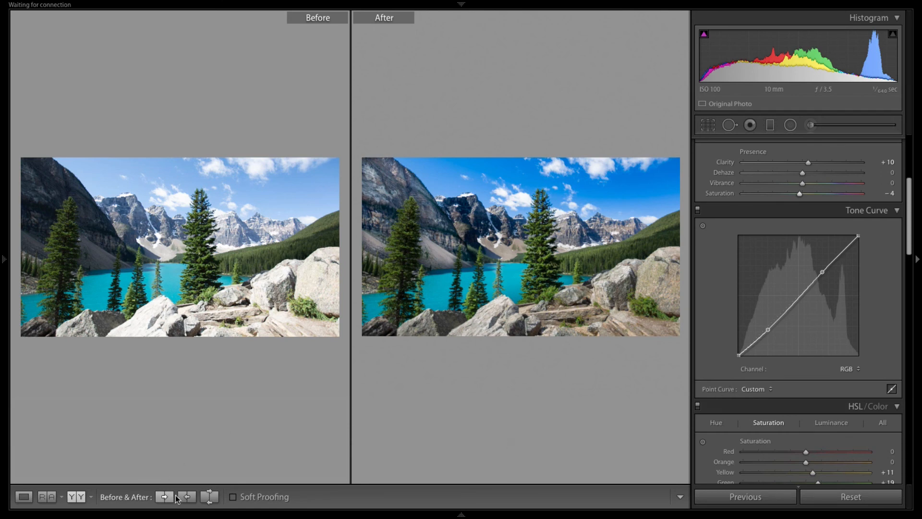
pyautogui.click(80, 498)
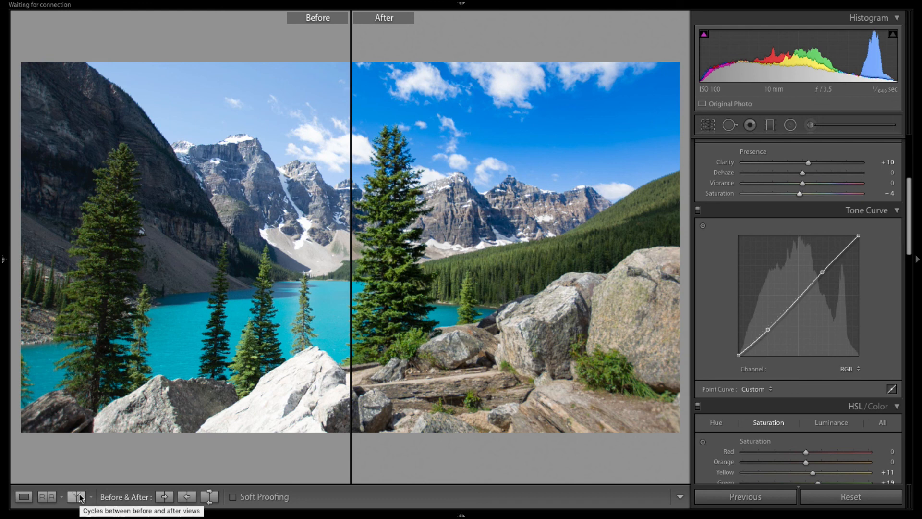
pyautogui.click(80, 499)
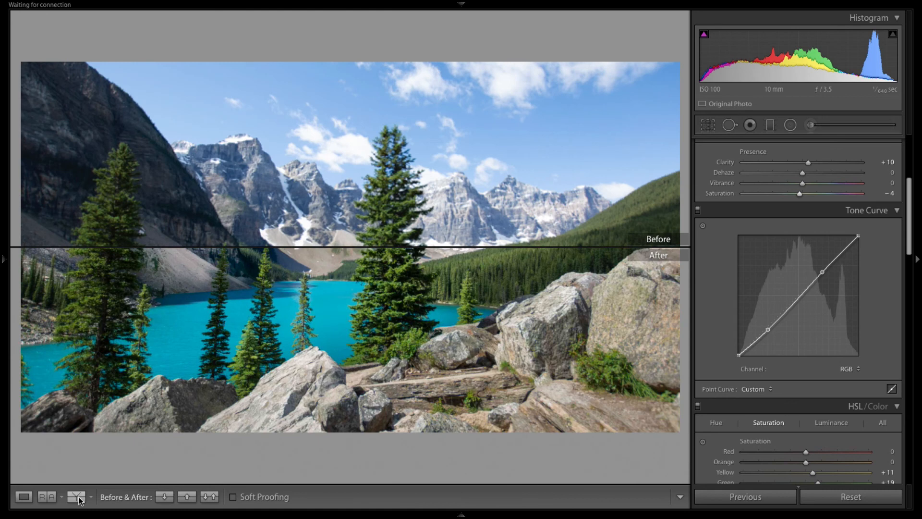
pyautogui.click(79, 499)
pyautogui.click(79, 497)
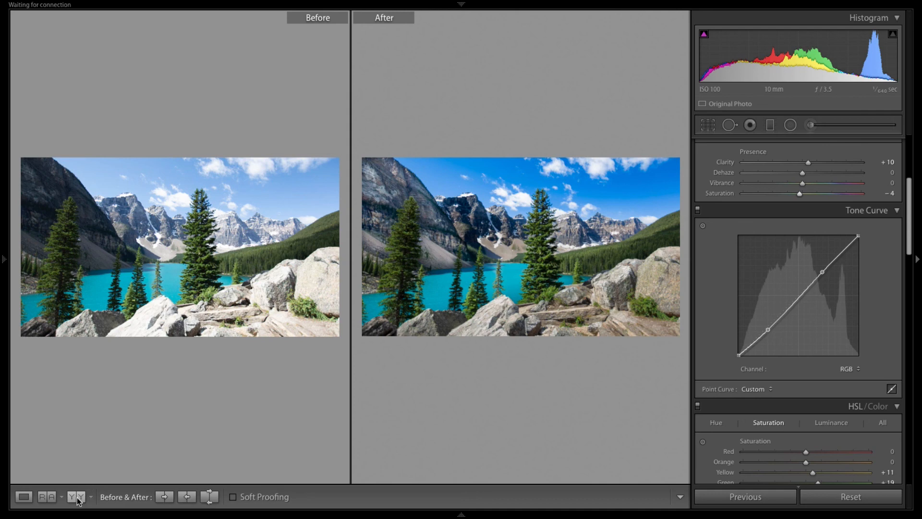
pyautogui.click(78, 498)
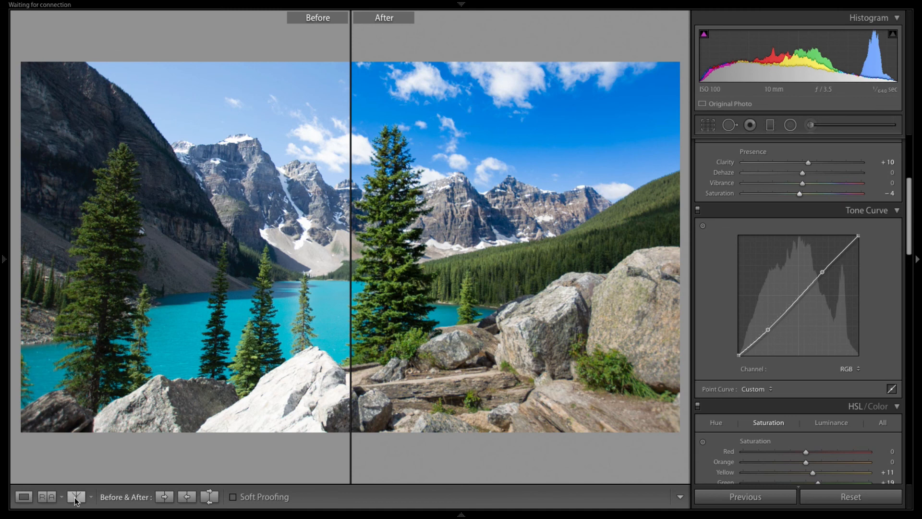
pyautogui.click(78, 498)
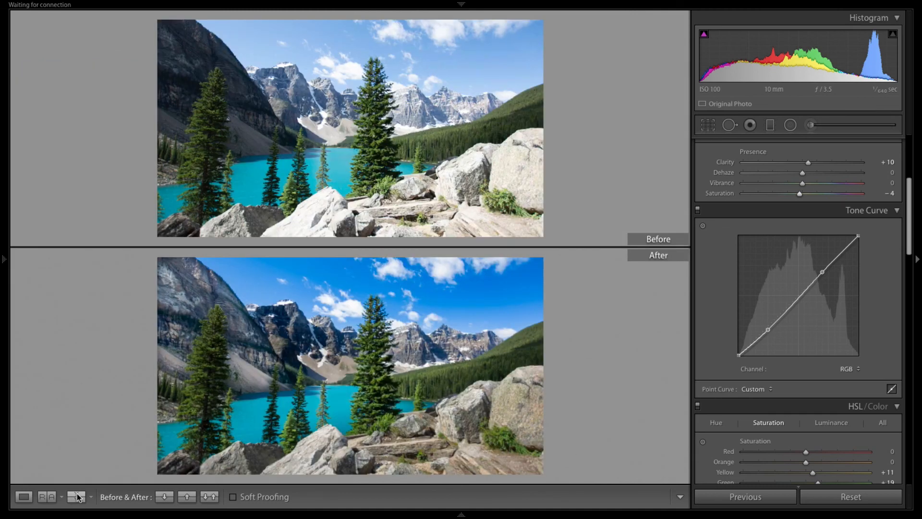
pyautogui.click(77, 498)
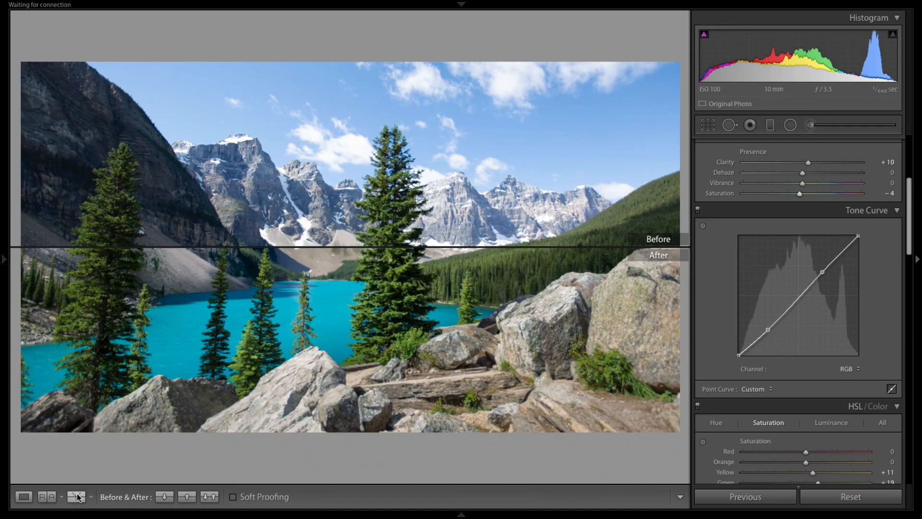
pyautogui.click(78, 498)
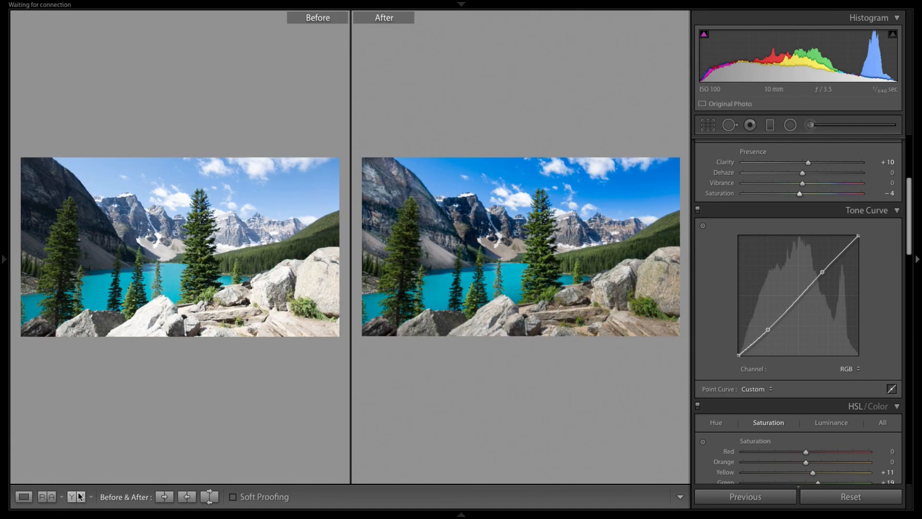
pyautogui.click(79, 497)
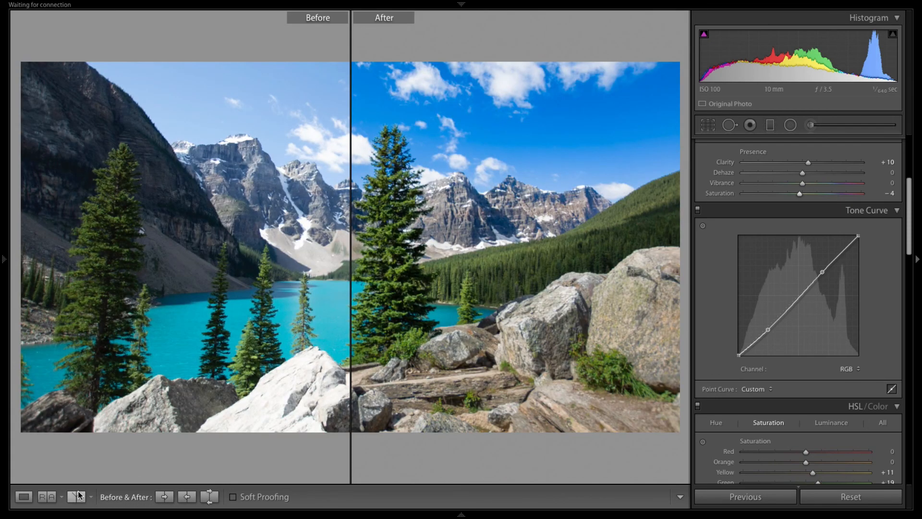